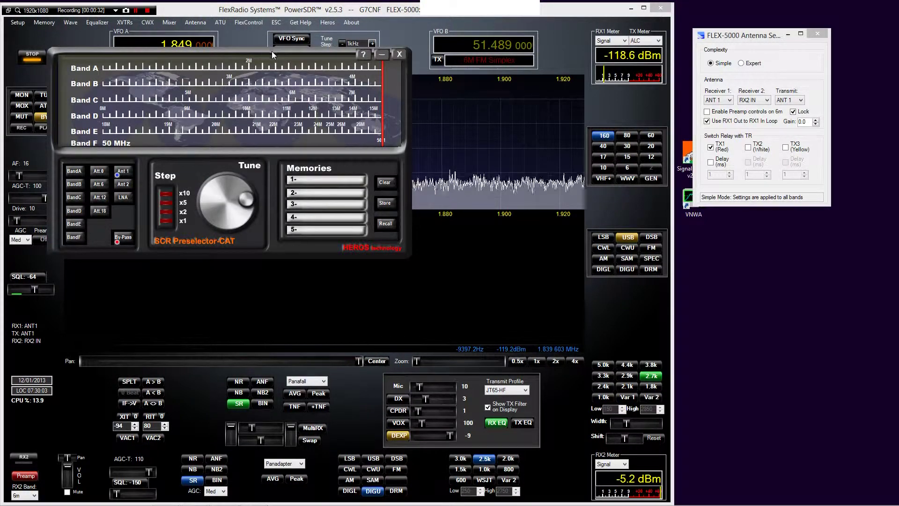
- Arrange the windows so the preselector sits clear of the radio spectrum with the narrowed Band A calibration table directly above it
{"action": "left_click_drag", "start_coordinate": [272, 52], "coordinate": [757, 290]}
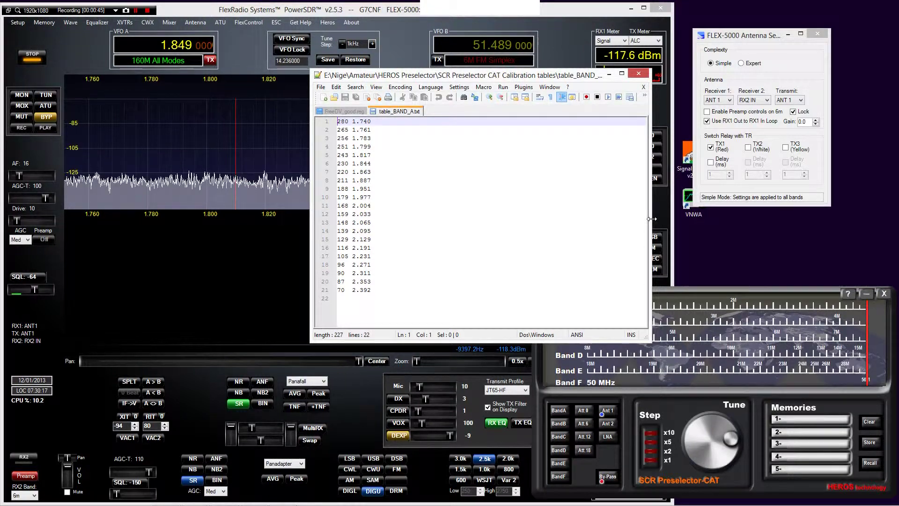
{"action": "left_click_drag", "start_coordinate": [651, 219], "coordinate": [491, 219]}
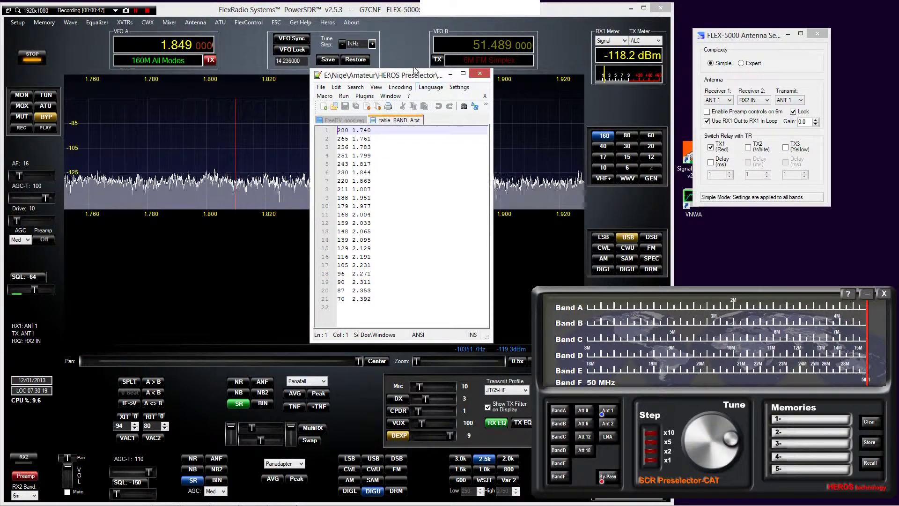
{"action": "left_click_drag", "start_coordinate": [407, 77], "coordinate": [762, 165]}
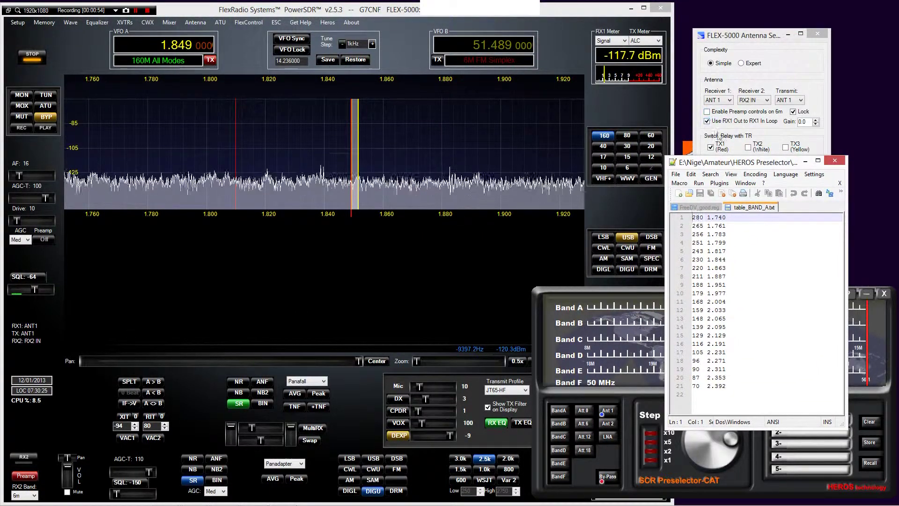
{"action": "left_click_drag", "start_coordinate": [743, 166], "coordinate": [766, 22]}
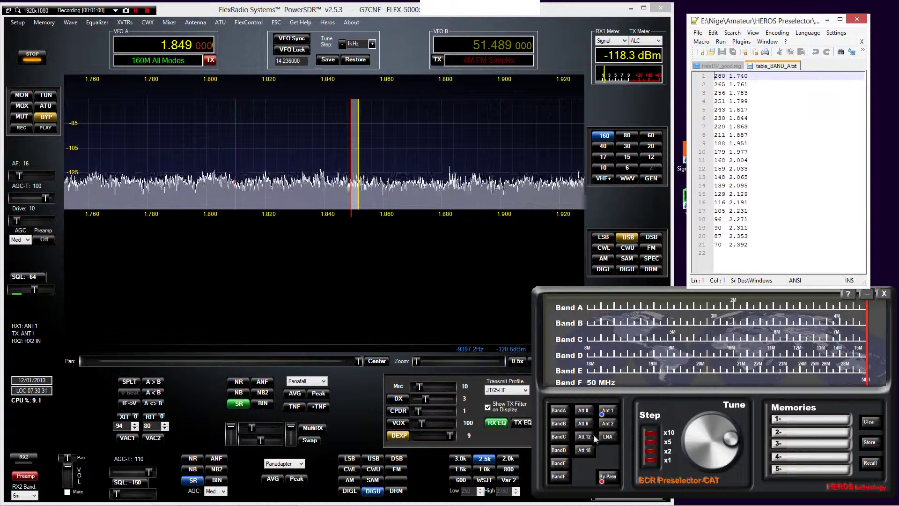
- Activate Band A on the preselector and sweep its tuning gradually down to 1.771 MHz (261 pF), moving the noise peak across the spectrum
{"action": "left_click", "coordinate": [559, 410]}
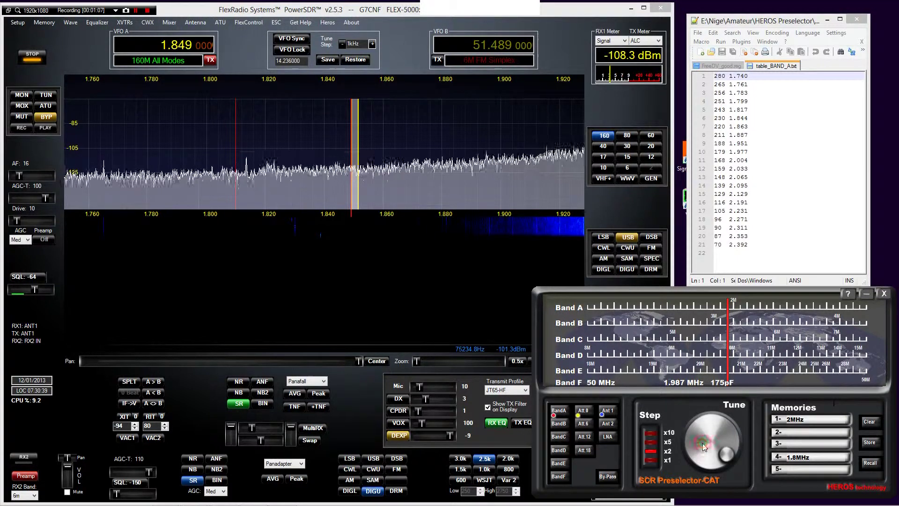
{"action": "scroll", "coordinate": [703, 446], "scroll_direction": "down", "scroll_amount": 3}
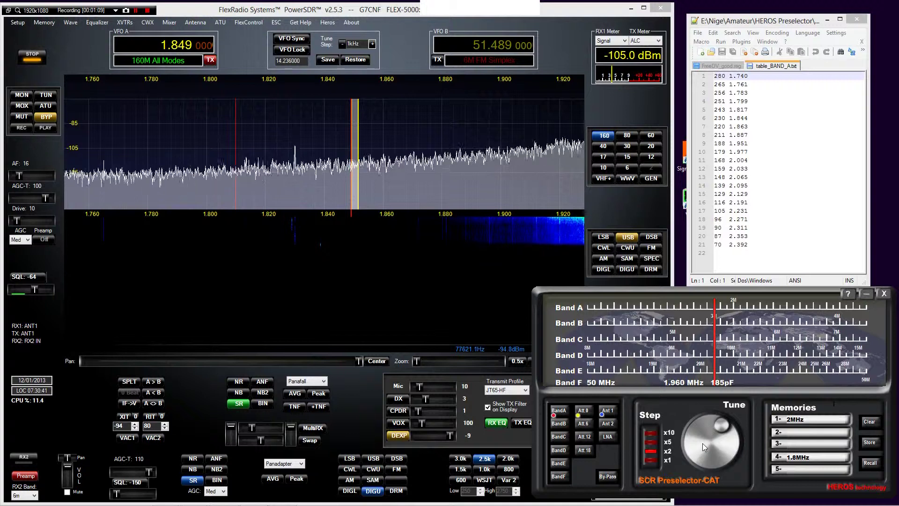
{"action": "scroll", "coordinate": [702, 442], "scroll_direction": "down", "scroll_amount": 6}
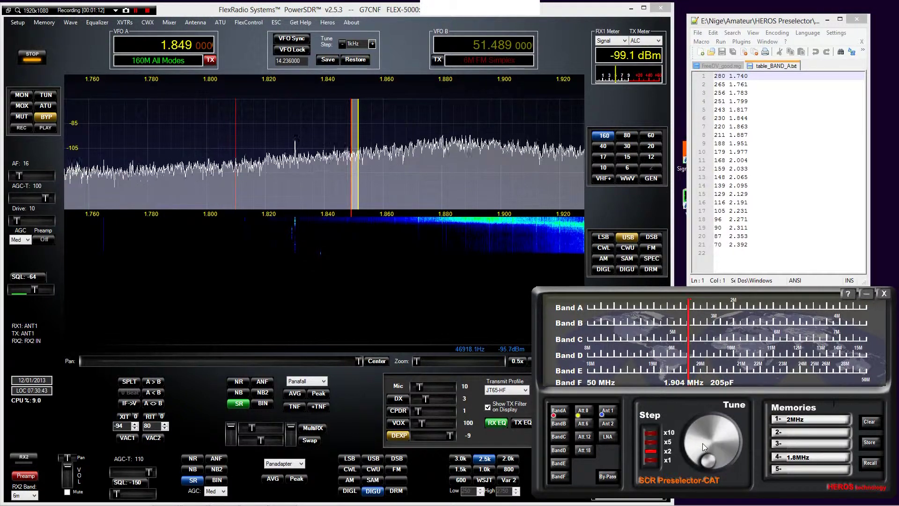
{"action": "scroll", "coordinate": [702, 442], "scroll_direction": "down", "scroll_amount": 1}
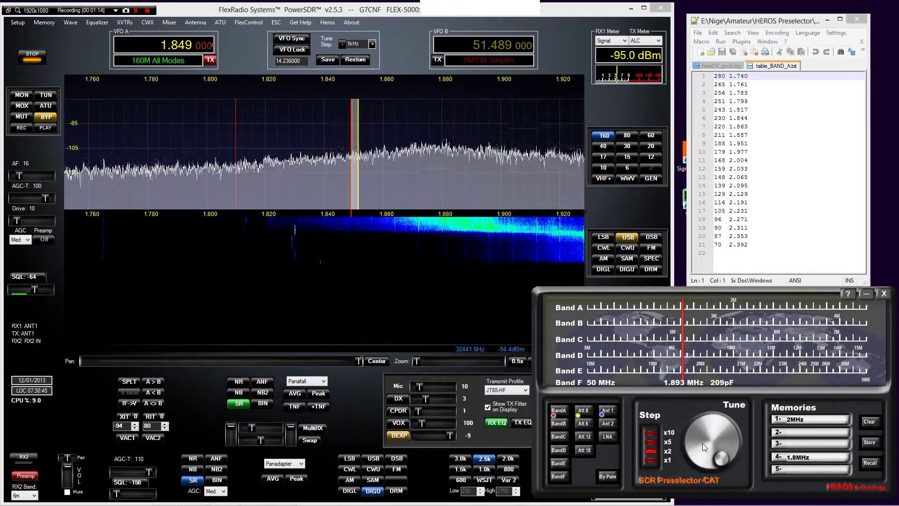
{"action": "scroll", "coordinate": [702, 443], "scroll_direction": "down", "scroll_amount": 3}
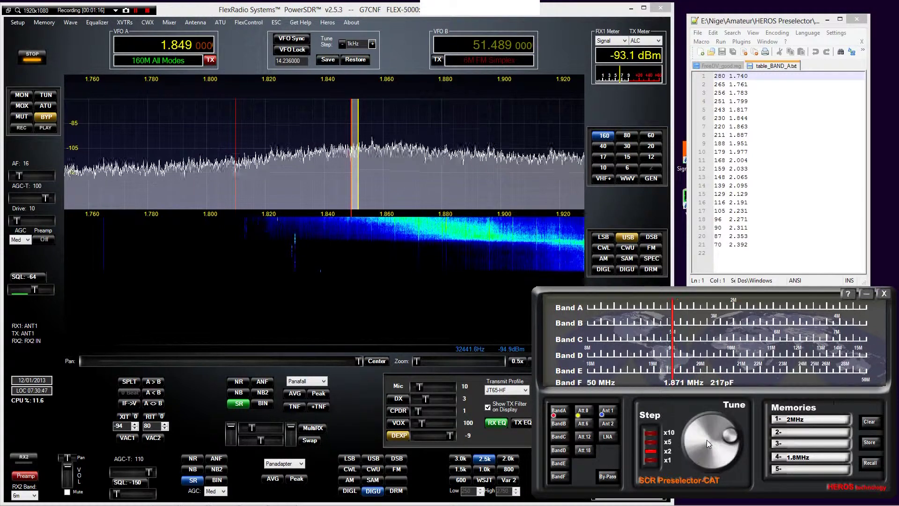
{"action": "scroll", "coordinate": [706, 439], "scroll_direction": "down", "scroll_amount": 2}
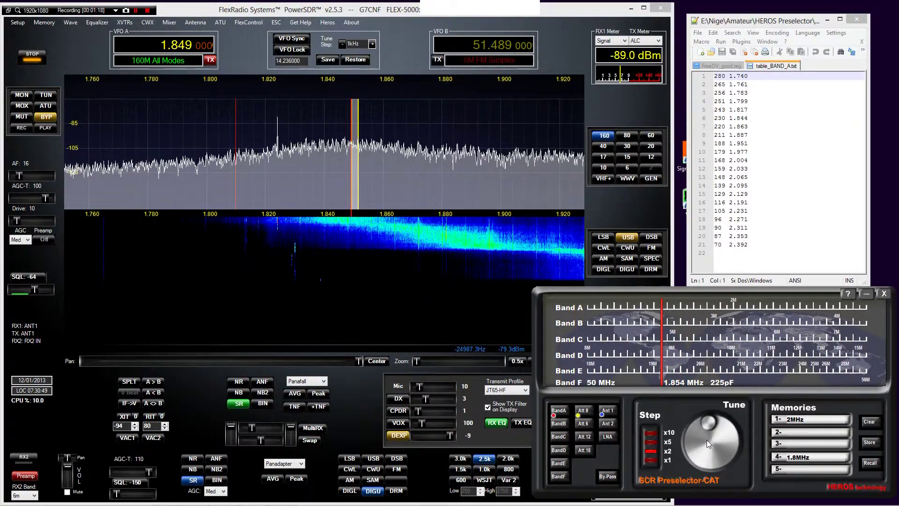
{"action": "scroll", "coordinate": [706, 440], "scroll_direction": "down", "scroll_amount": 2}
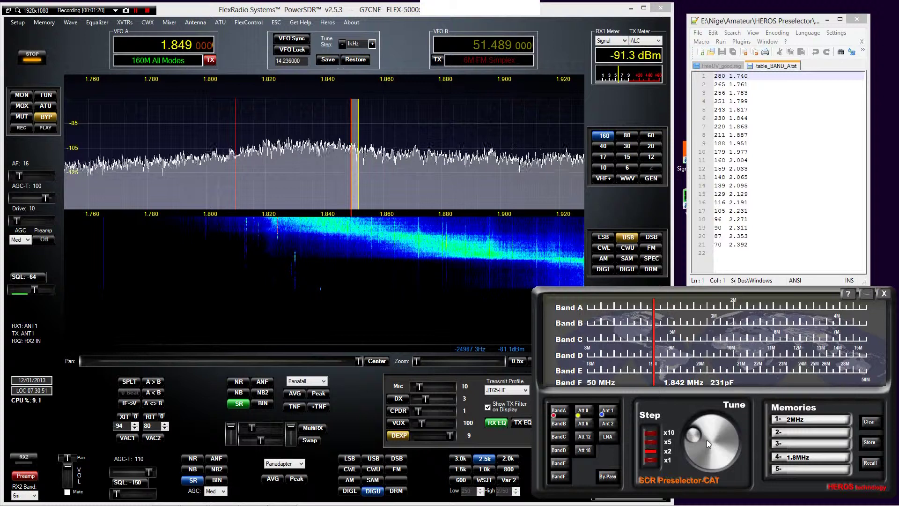
{"action": "scroll", "coordinate": [707, 439], "scroll_direction": "down", "scroll_amount": 2}
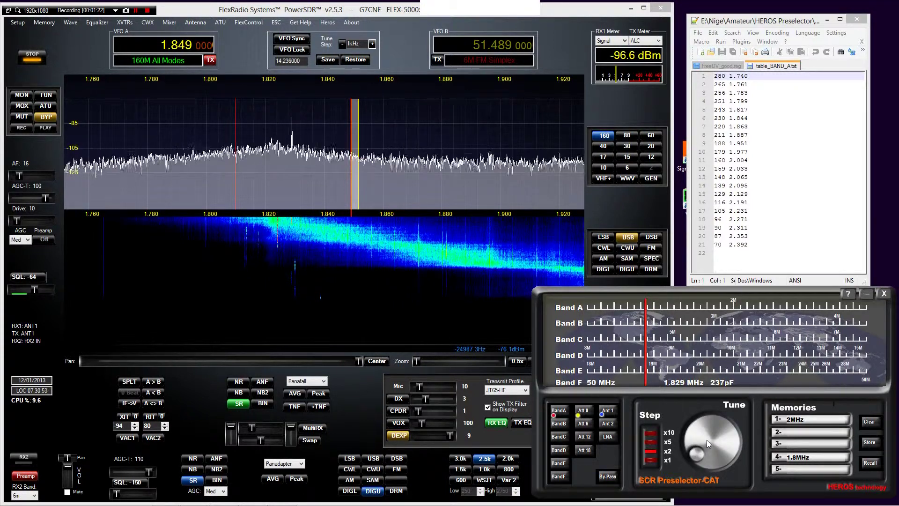
{"action": "scroll", "coordinate": [706, 440], "scroll_direction": "down", "scroll_amount": 1}
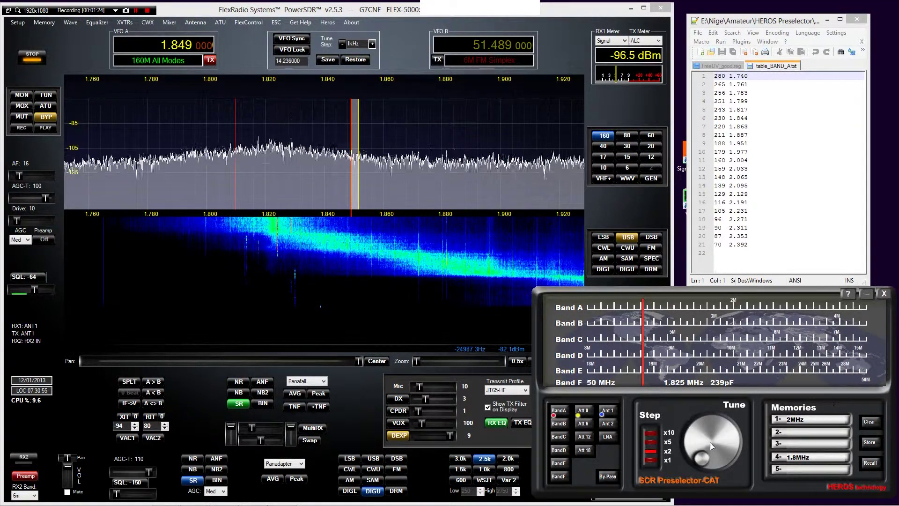
{"action": "scroll", "coordinate": [710, 441], "scroll_direction": "down", "scroll_amount": 1}
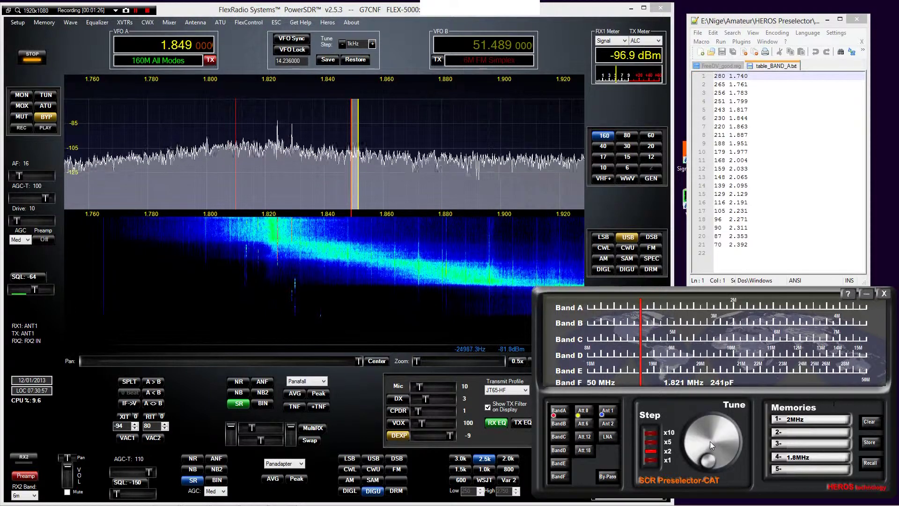
{"action": "scroll", "coordinate": [709, 441], "scroll_direction": "down", "scroll_amount": 2}
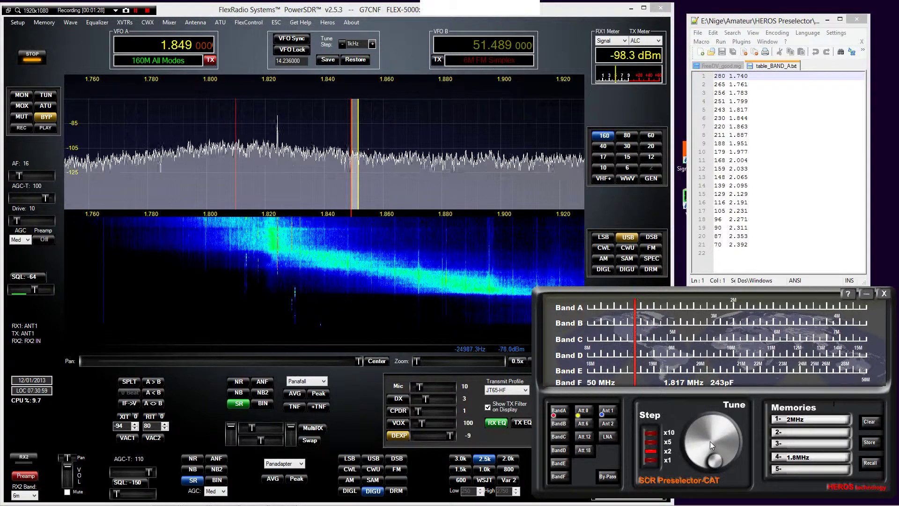
{"action": "scroll", "coordinate": [709, 441], "scroll_direction": "down", "scroll_amount": 3}
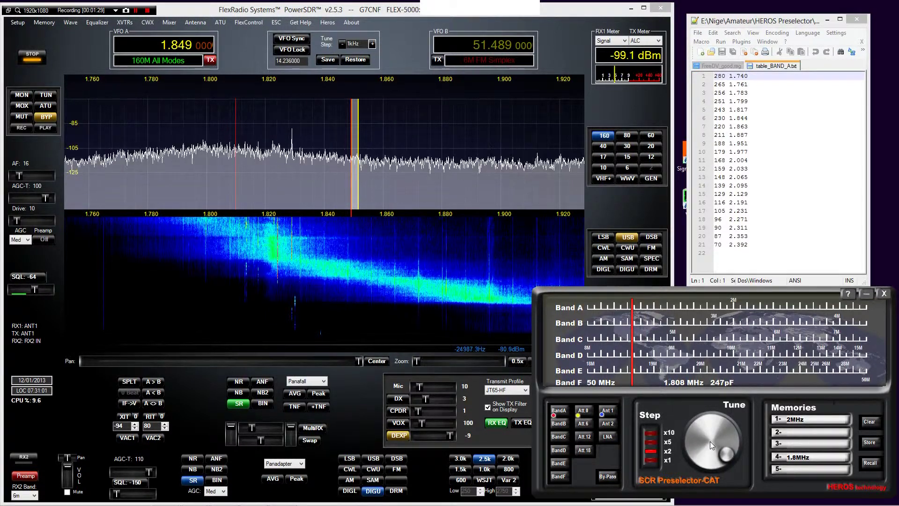
{"action": "scroll", "coordinate": [710, 441], "scroll_direction": "down", "scroll_amount": 3}
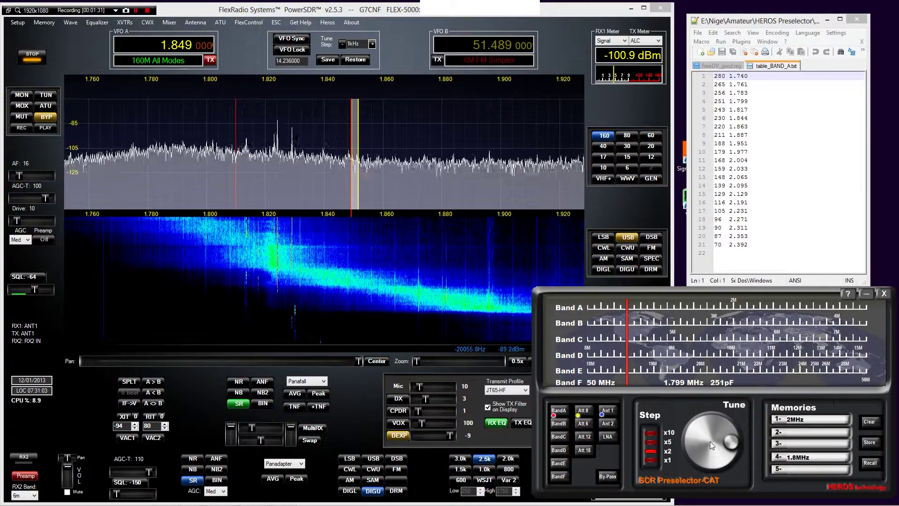
{"action": "scroll", "coordinate": [710, 441], "scroll_direction": "down", "scroll_amount": 5}
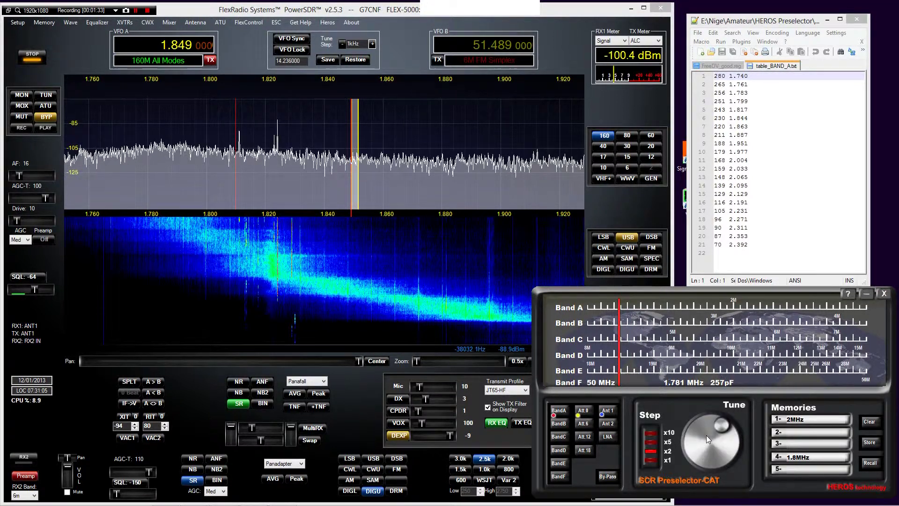
{"action": "scroll", "coordinate": [706, 434], "scroll_direction": "down", "scroll_amount": 3}
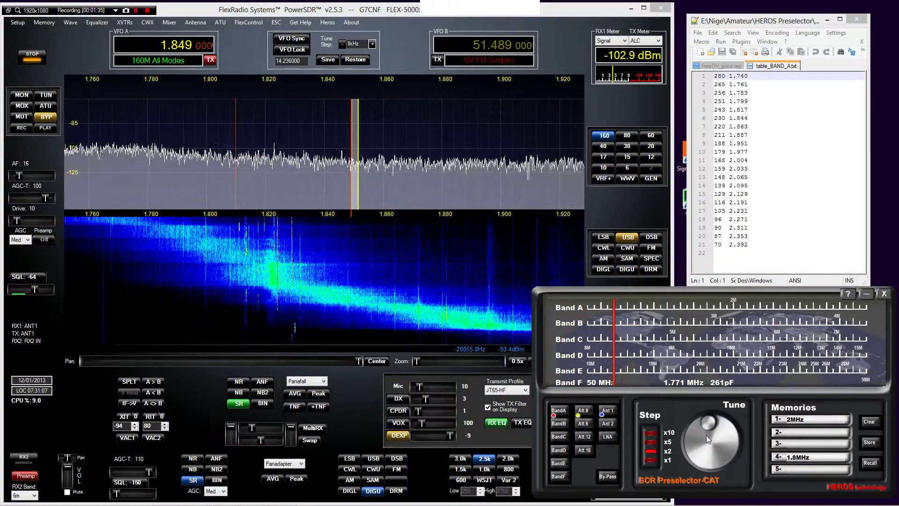
- Set VFO A to 1.740 MHz and tune the preselector to 273 pF to bring the noise peak onto that frequency
{"action": "scroll", "coordinate": [707, 436], "scroll_direction": "up", "scroll_amount": 10}
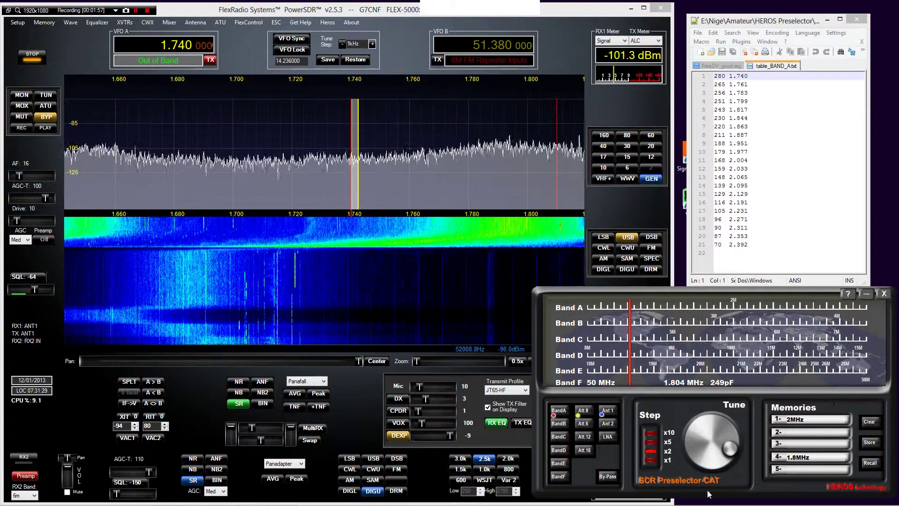
{"action": "scroll", "coordinate": [701, 436], "scroll_direction": "down", "scroll_amount": 2}
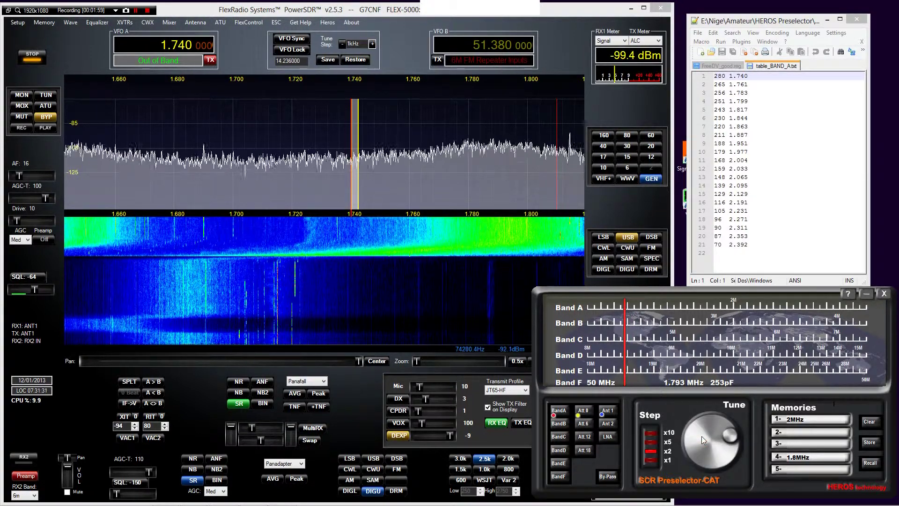
{"action": "scroll", "coordinate": [702, 437], "scroll_direction": "down", "scroll_amount": 5}
{"action": "scroll", "coordinate": [701, 437], "scroll_direction": "down", "scroll_amount": 4}
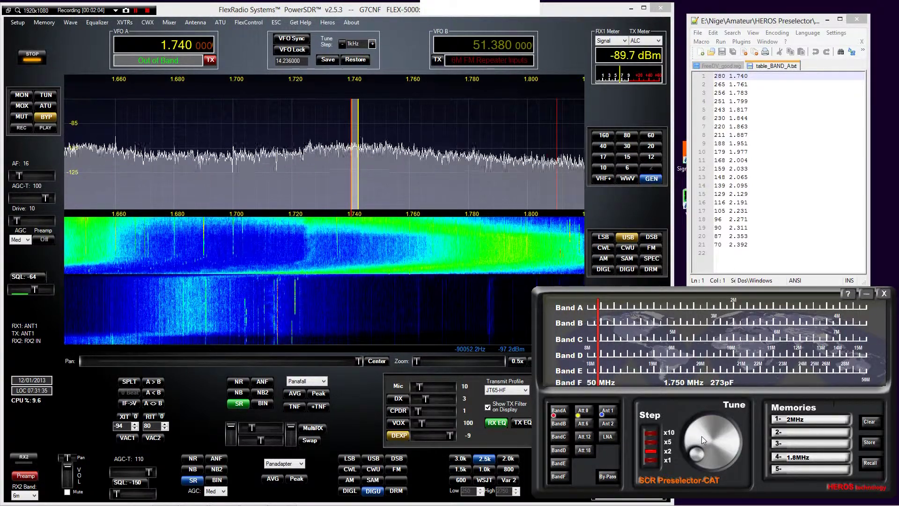
{"action": "scroll", "coordinate": [701, 436], "scroll_direction": "down", "scroll_amount": 2}
{"action": "scroll", "coordinate": [701, 436], "scroll_direction": "up", "scroll_amount": 1}
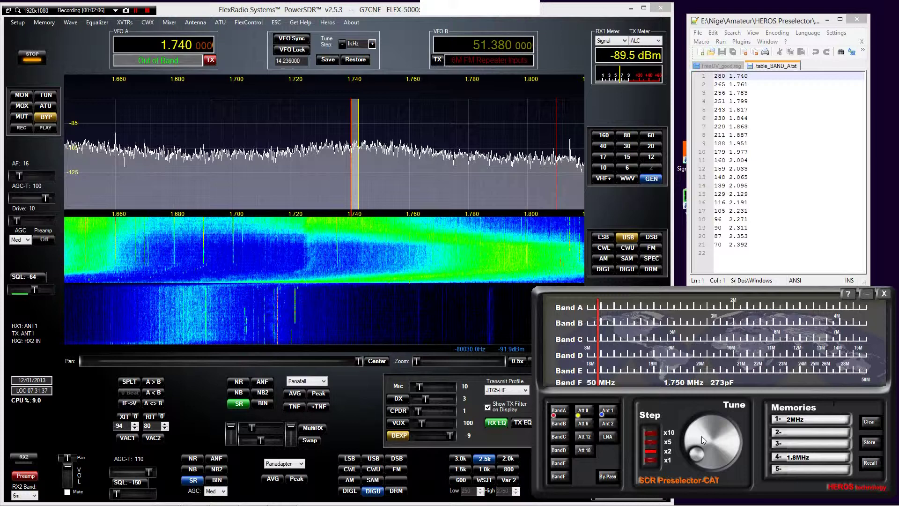
- Switch the preselector tuning step to x1 and fine-tune the capacitance to 275 pF
{"action": "left_click", "coordinate": [651, 460]}
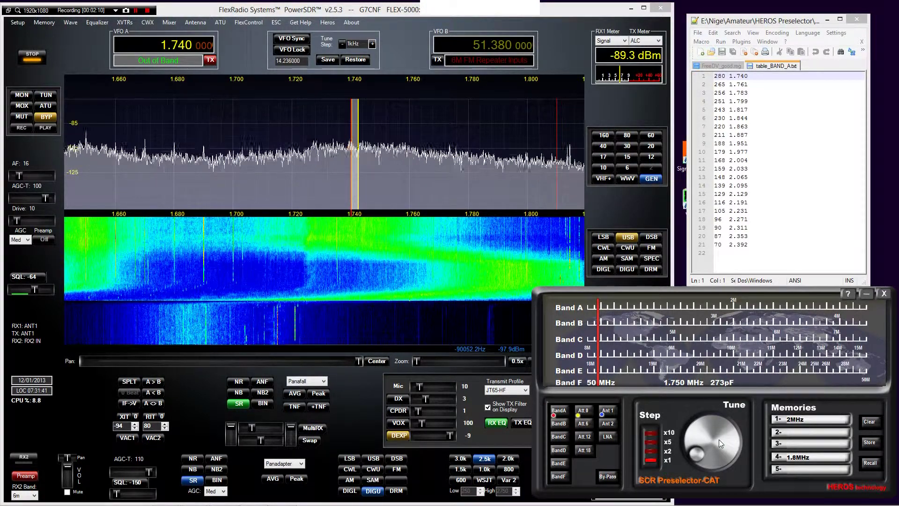
{"action": "scroll", "coordinate": [718, 439], "scroll_direction": "down", "scroll_amount": 2}
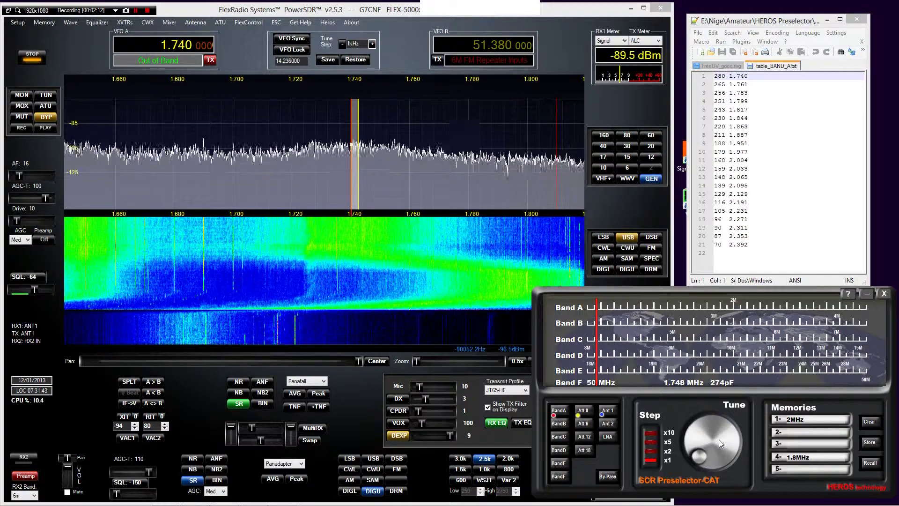
{"action": "scroll", "coordinate": [718, 440], "scroll_direction": "down", "scroll_amount": 1}
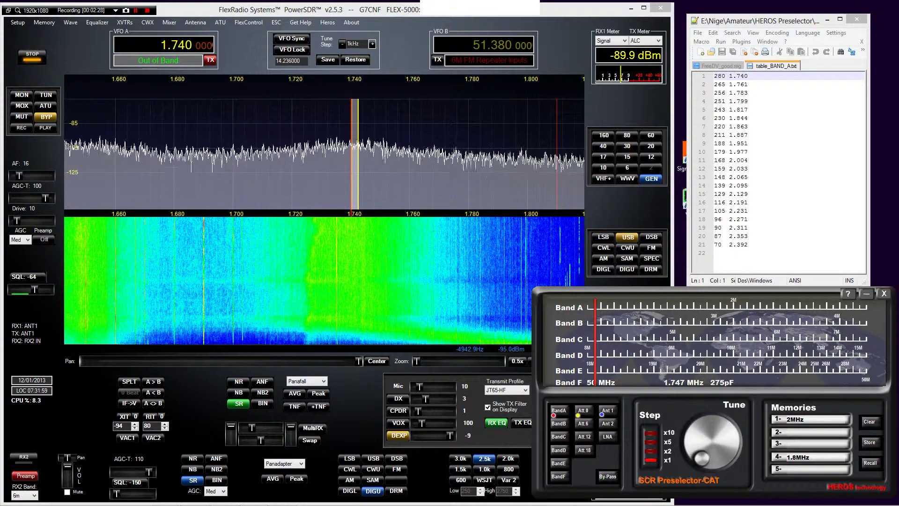
- Set the capacitance for the 1.740 MHz entry in table_BAND_A.txt to 275
{"action": "left_click", "coordinate": [717, 75]}
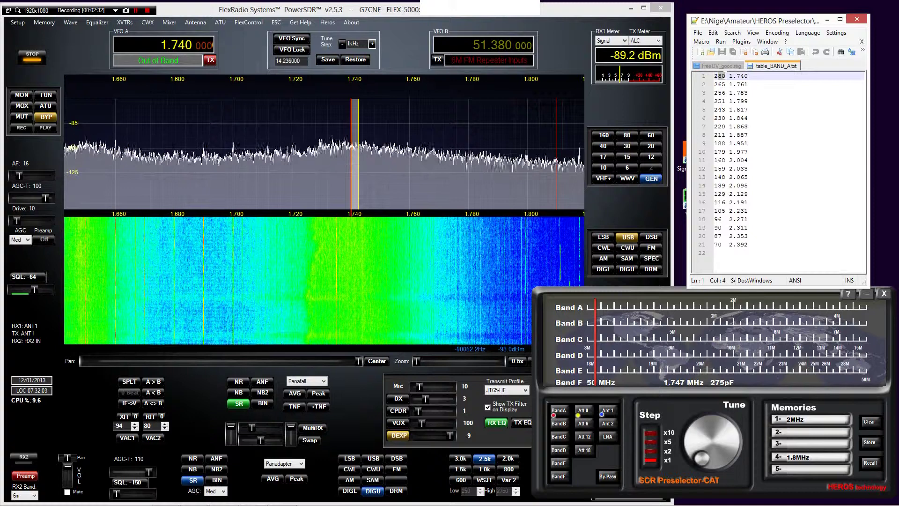
{"action": "key", "text": "BackSpace"}
{"action": "key", "text": "BackSpace"}
{"action": "type", "text": "75"}
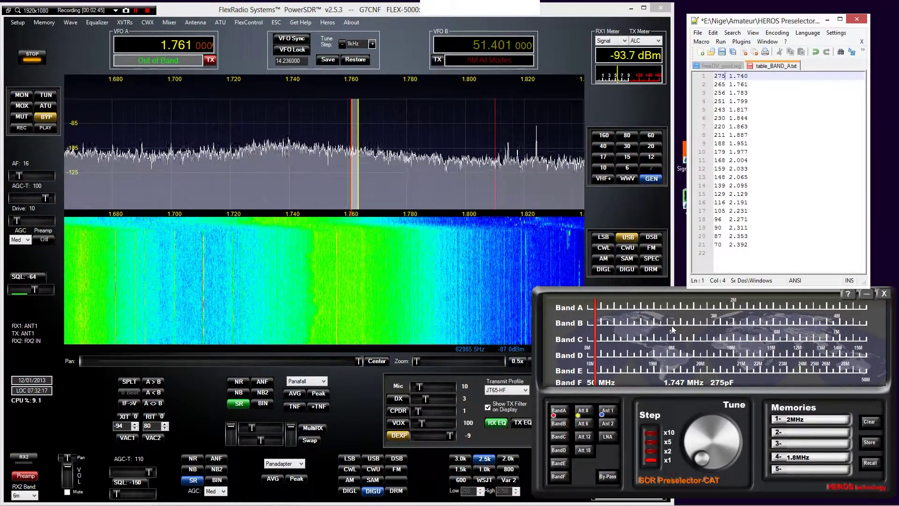
- Peak the preselector at 264 pF with the receiver on 1.761 MHz, and enter 264 for that frequency in the calibration table
{"action": "left_click", "coordinate": [726, 442]}
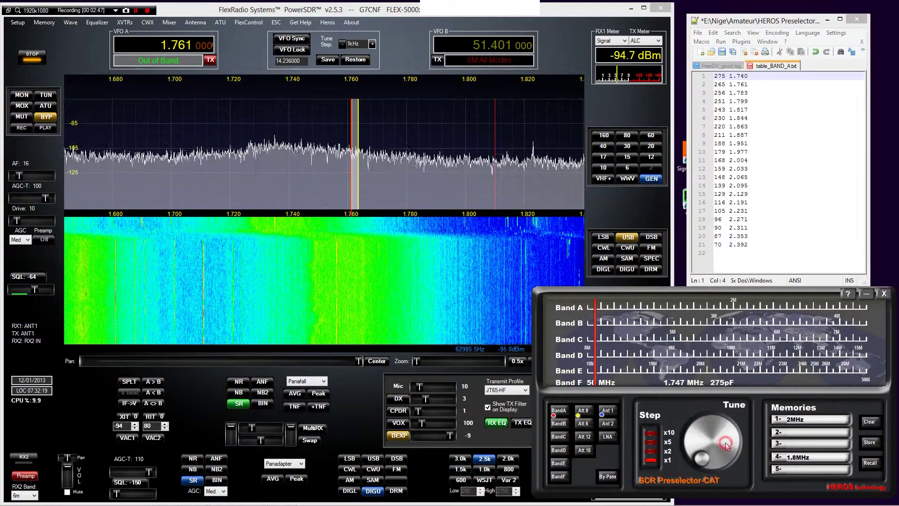
{"action": "scroll", "coordinate": [726, 442], "scroll_direction": "up", "scroll_amount": 5}
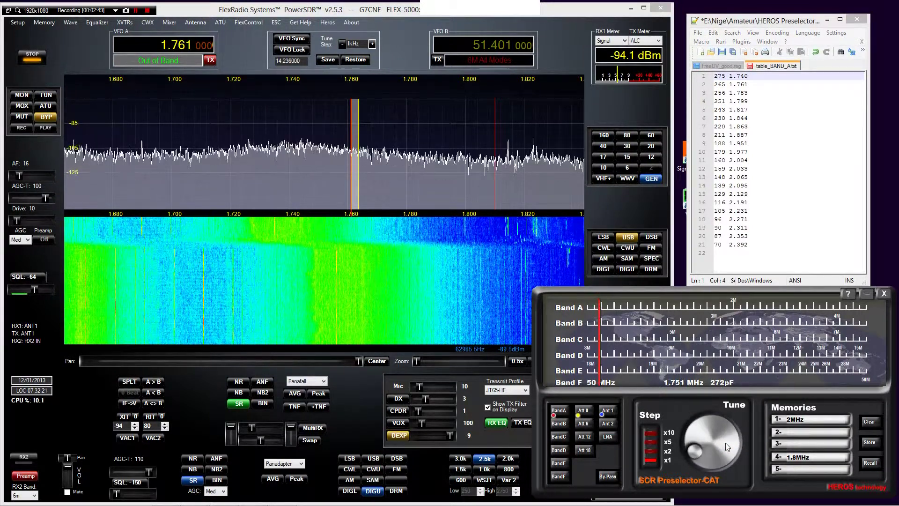
{"action": "scroll", "coordinate": [726, 442], "scroll_direction": "up", "scroll_amount": 2}
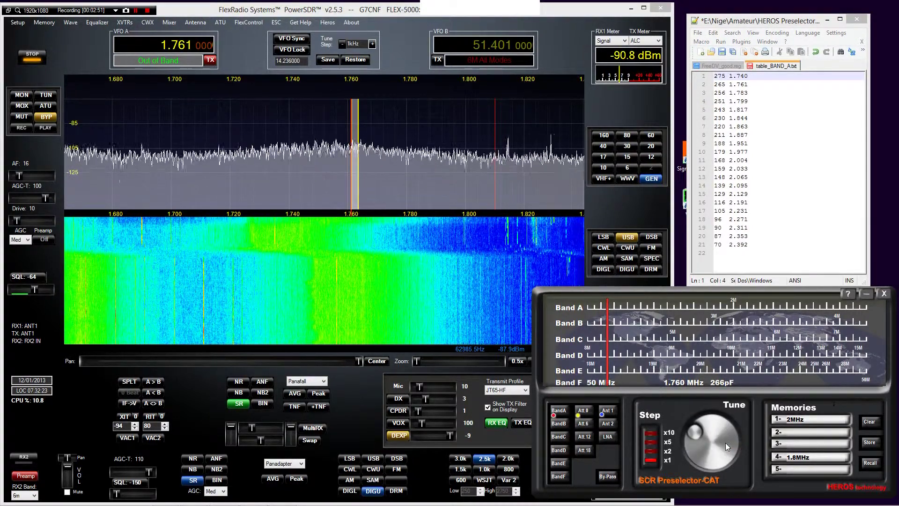
{"action": "scroll", "coordinate": [725, 442], "scroll_direction": "up", "scroll_amount": 2}
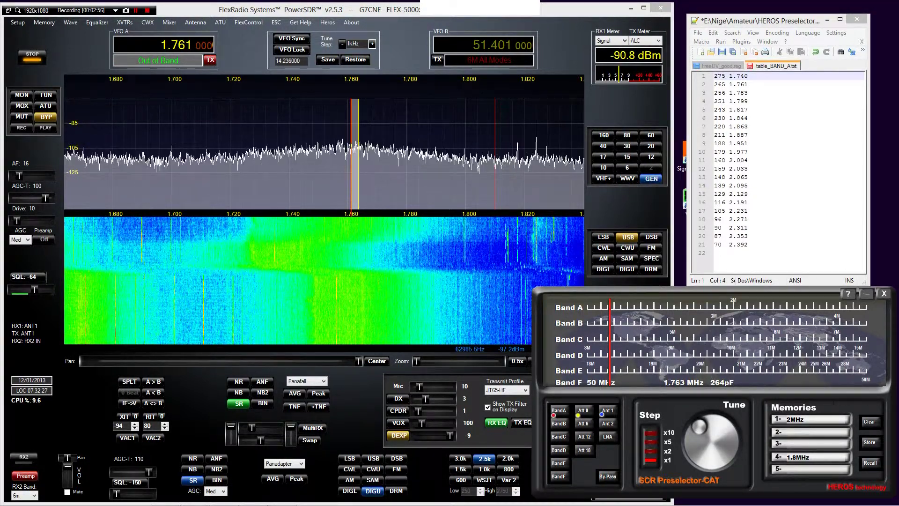
{"action": "left_click", "coordinate": [719, 85]}
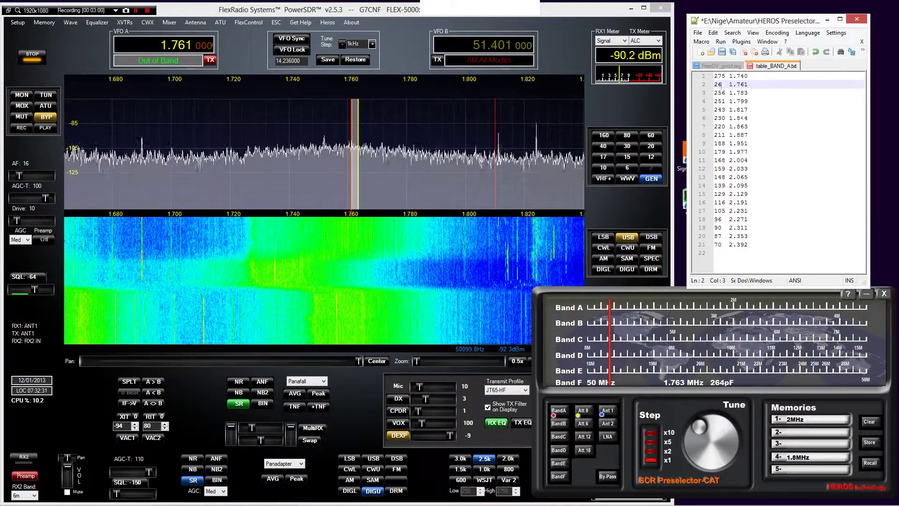
{"action": "type", "text": "4"}
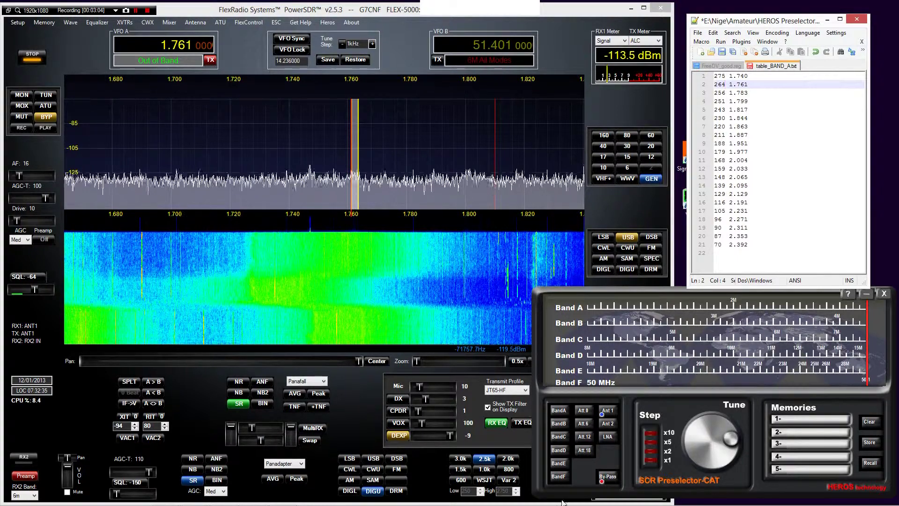
- Select Band A on the preselector and tune VFO A to 1.783 MHz
{"action": "left_click", "coordinate": [557, 410]}
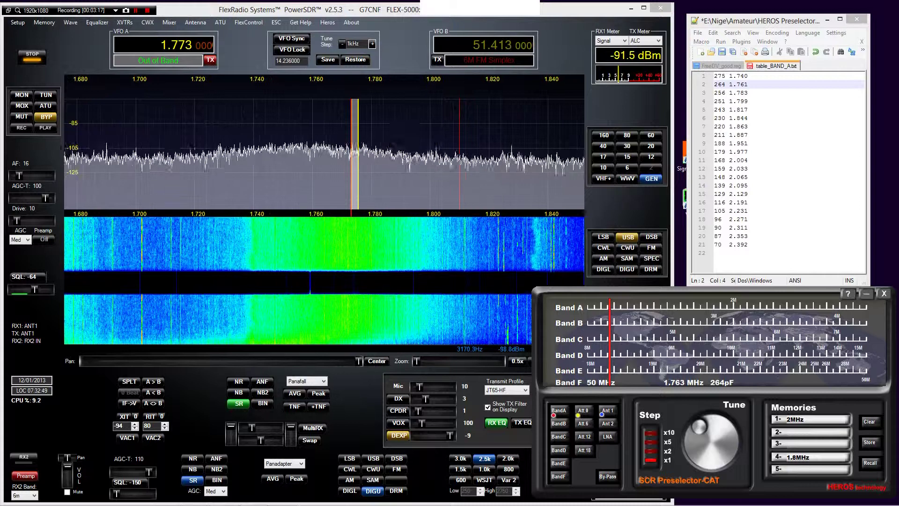
{"action": "scroll", "coordinate": [323, 140], "scroll_direction": "up", "scroll_amount": 20}
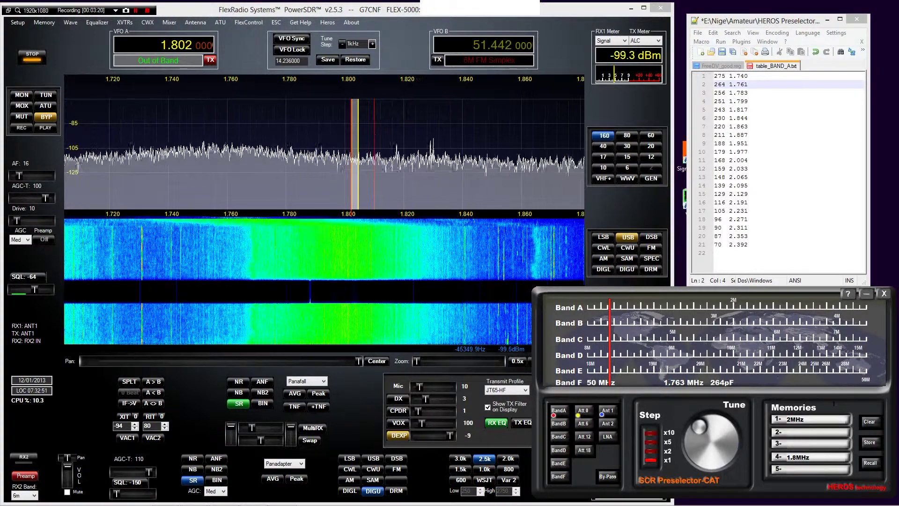
{"action": "scroll", "coordinate": [323, 140], "scroll_direction": "up", "scroll_amount": 7}
{"action": "scroll", "coordinate": [323, 141], "scroll_direction": "up", "scroll_amount": 20}
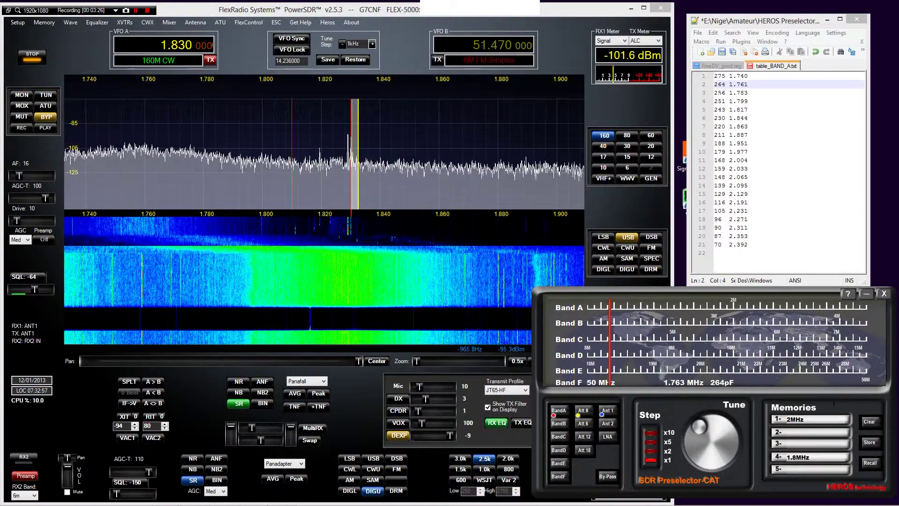
{"action": "scroll", "coordinate": [323, 140], "scroll_direction": "down", "scroll_amount": 20}
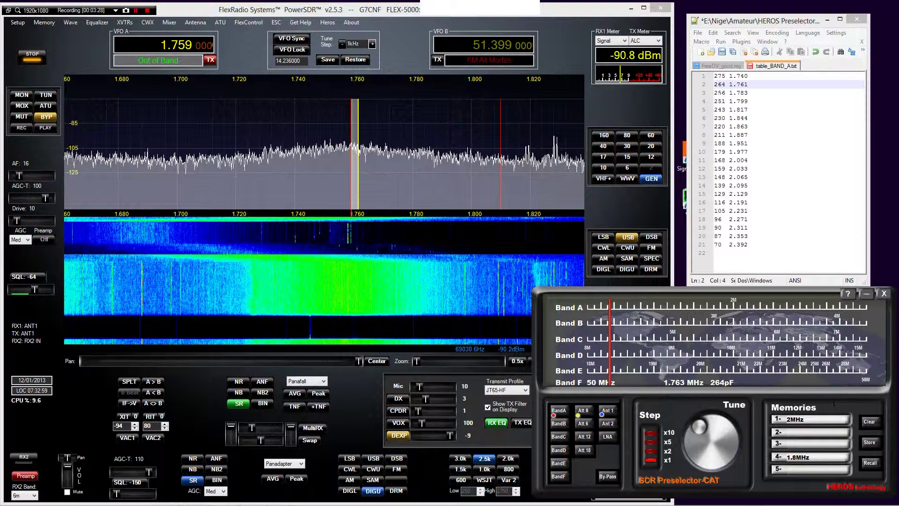
{"action": "scroll", "coordinate": [323, 141], "scroll_direction": "up", "scroll_amount": 20}
{"action": "scroll", "coordinate": [323, 141], "scroll_direction": "up", "scroll_amount": 2}
{"action": "scroll", "coordinate": [323, 141], "scroll_direction": "down", "scroll_amount": 1}
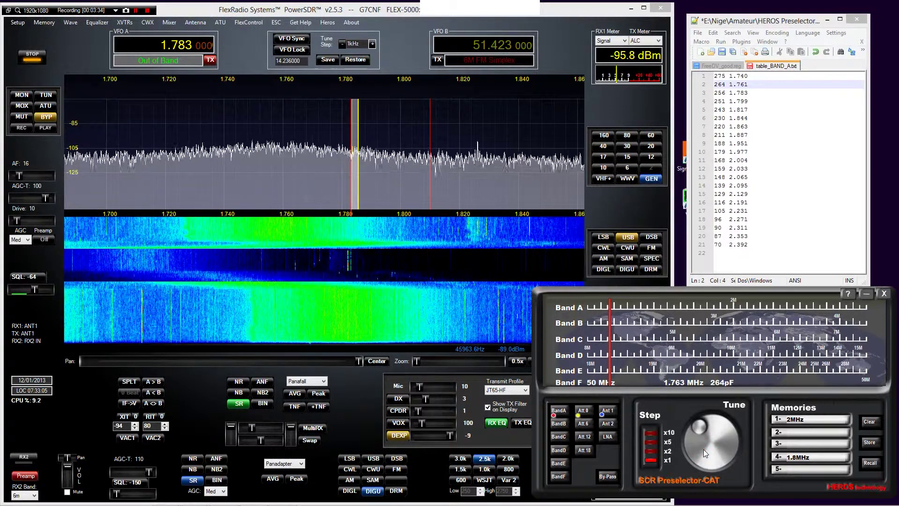
- Peak the preselector at 254 pF and enter 254 for the 1.783 MHz line of table_BAND_A.txt
{"action": "scroll", "coordinate": [703, 449], "scroll_direction": "down", "scroll_amount": 9}
{"action": "scroll", "coordinate": [703, 449], "scroll_direction": "up", "scroll_amount": 12}
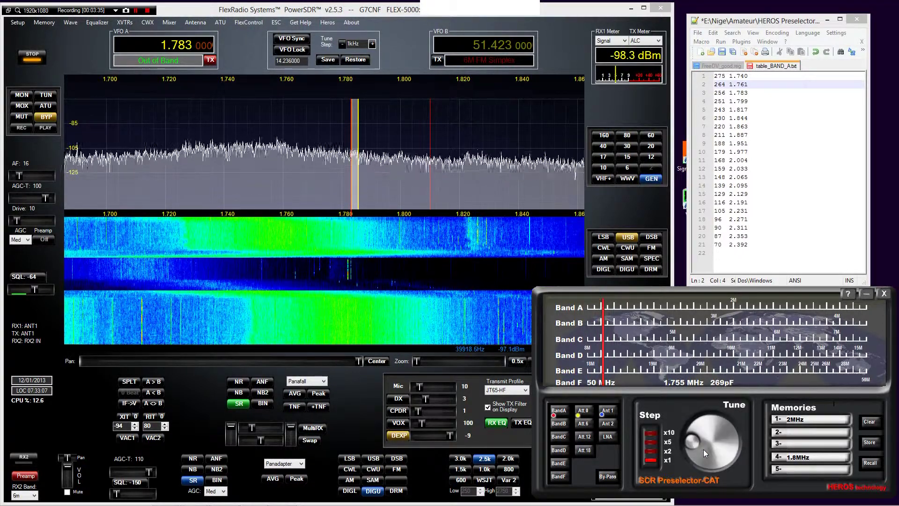
{"action": "scroll", "coordinate": [703, 449], "scroll_direction": "up", "scroll_amount": 14}
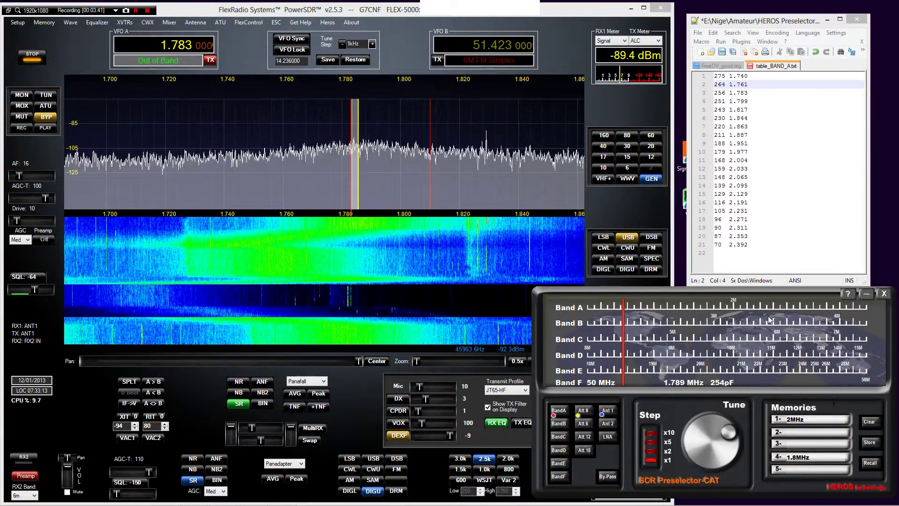
{"action": "left_click", "coordinate": [721, 92]}
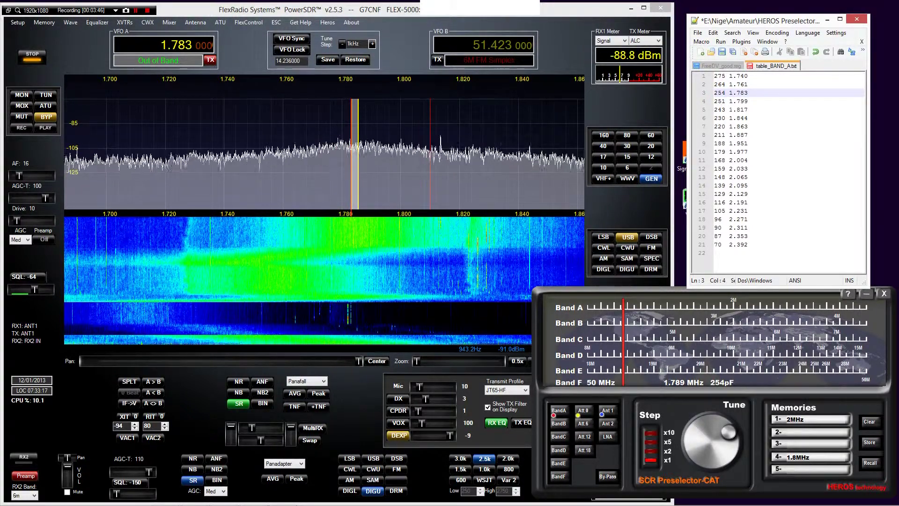
- With the receiver on 1.799 MHz, peak the preselector at 249 pF and enter 249 for that frequency in the table
{"action": "key", "text": "Down"}
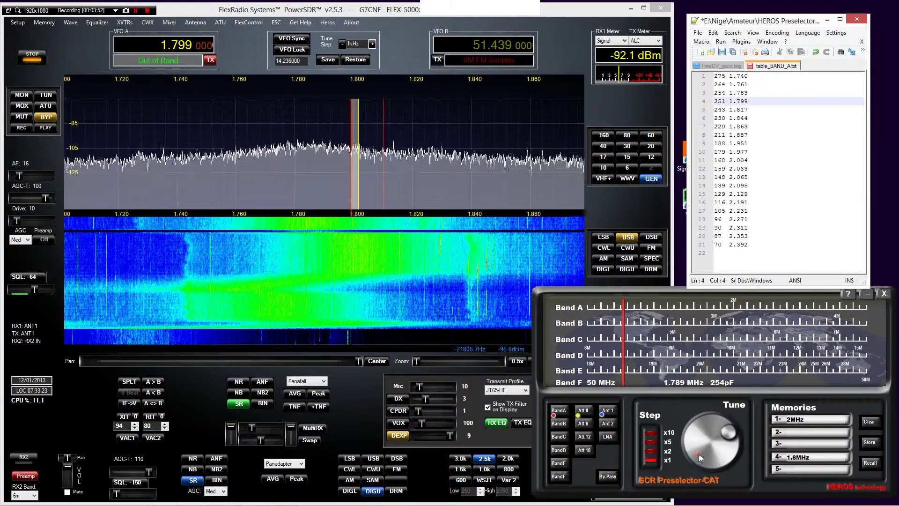
{"action": "scroll", "coordinate": [698, 454], "scroll_direction": "up", "scroll_amount": 5}
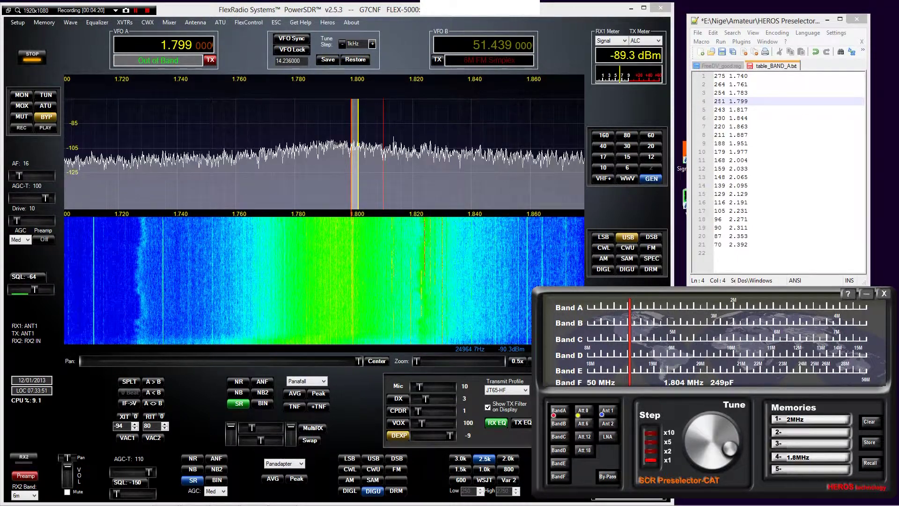
{"action": "left_click", "coordinate": [721, 101]}
{"action": "left_click", "coordinate": [725, 101]}
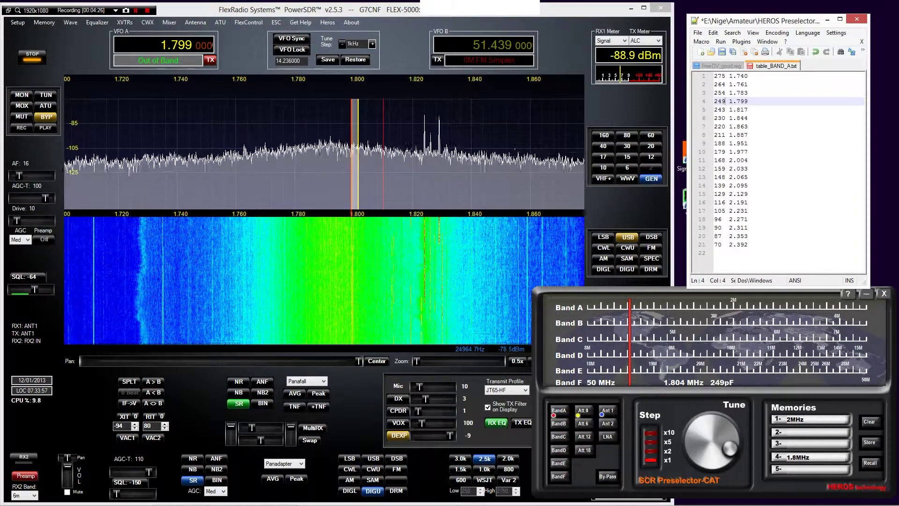
- Tune the receiver to 1.817 MHz, peak the preselector at 239 pF and enter 239 for that frequency
{"action": "scroll", "coordinate": [324, 140], "scroll_direction": "up", "scroll_amount": 18}
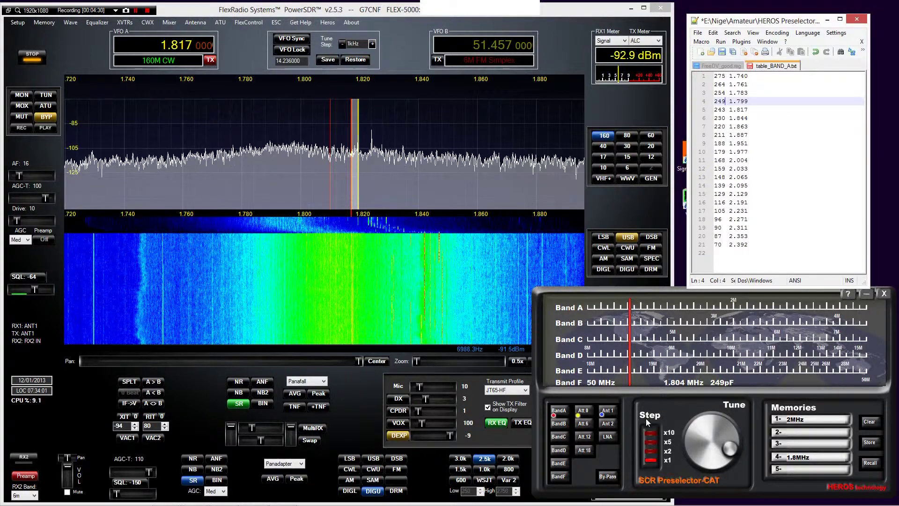
{"action": "left_click", "coordinate": [706, 451]}
{"action": "scroll", "coordinate": [706, 450], "scroll_direction": "up", "scroll_amount": 2}
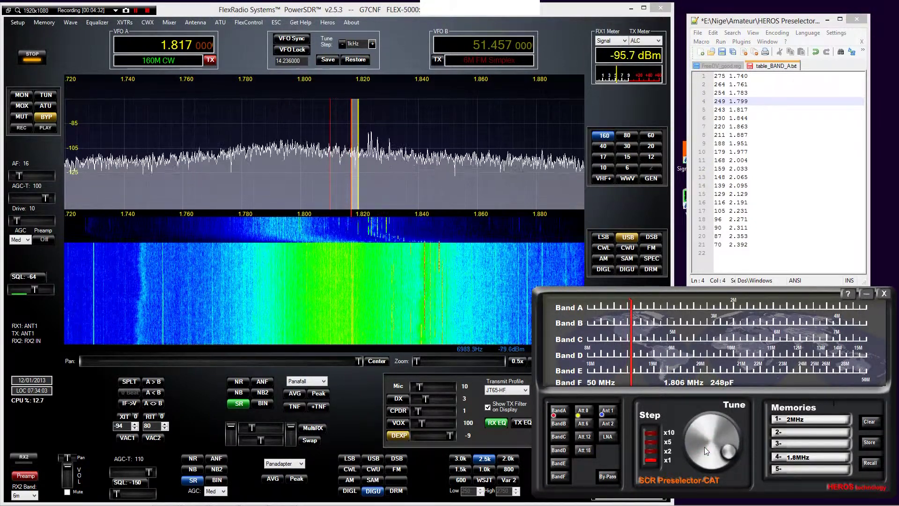
{"action": "scroll", "coordinate": [704, 446], "scroll_direction": "up", "scroll_amount": 20}
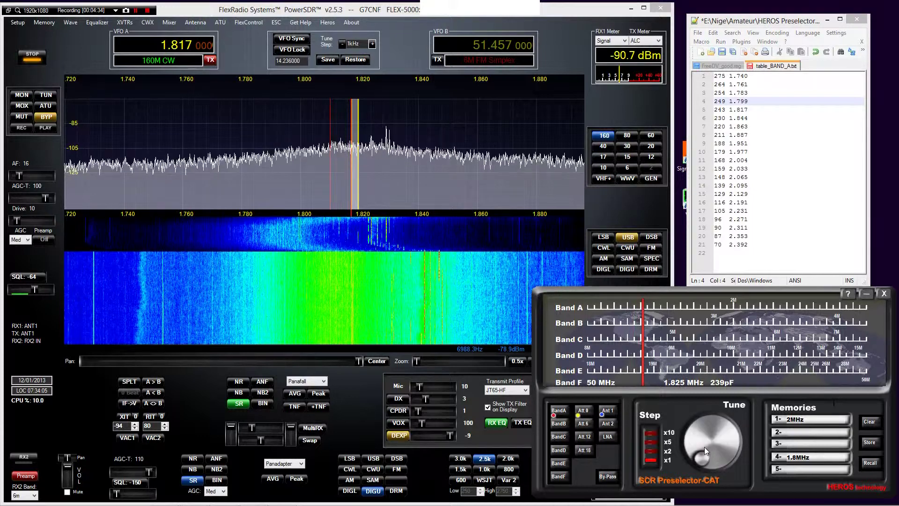
{"action": "scroll", "coordinate": [704, 447], "scroll_direction": "down", "scroll_amount": 4}
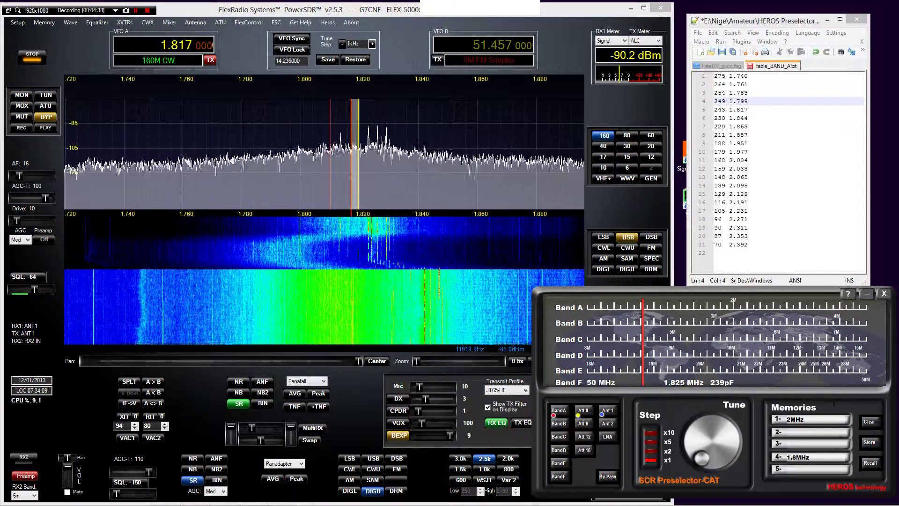
{"action": "left_click", "coordinate": [720, 109]}
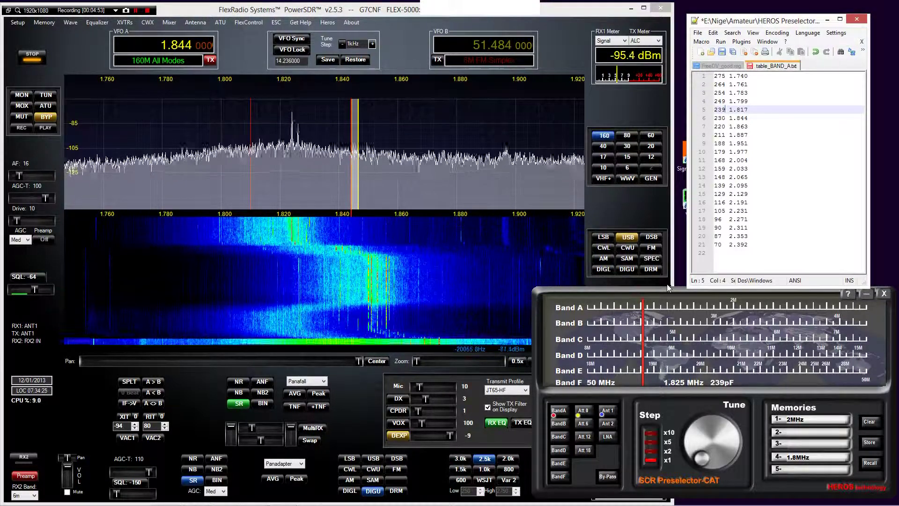
- Peak the preselector on 1.844 and 1.863 MHz and enter 225 and 215 for those two table lines
{"action": "scroll", "coordinate": [698, 443], "scroll_direction": "up", "scroll_amount": 10}
{"action": "left_click", "coordinate": [717, 118]}
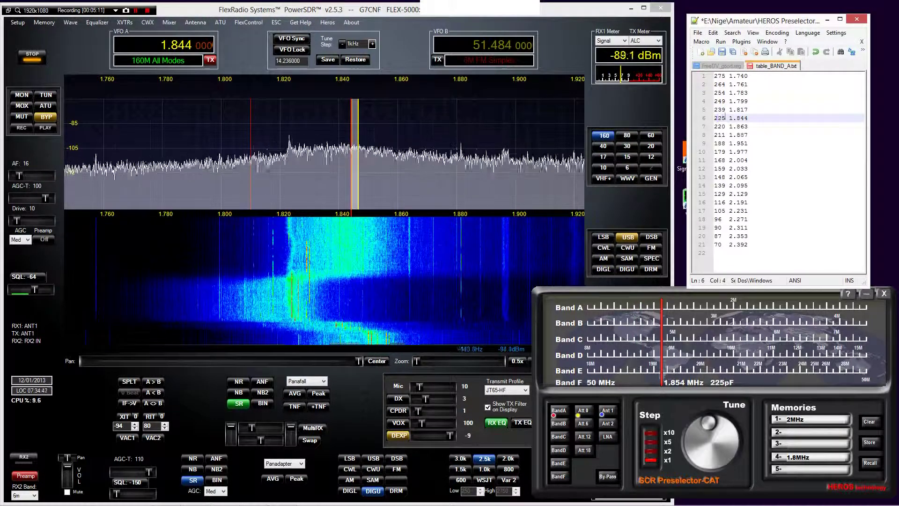
{"action": "scroll", "coordinate": [706, 439], "scroll_direction": "up", "scroll_amount": 8}
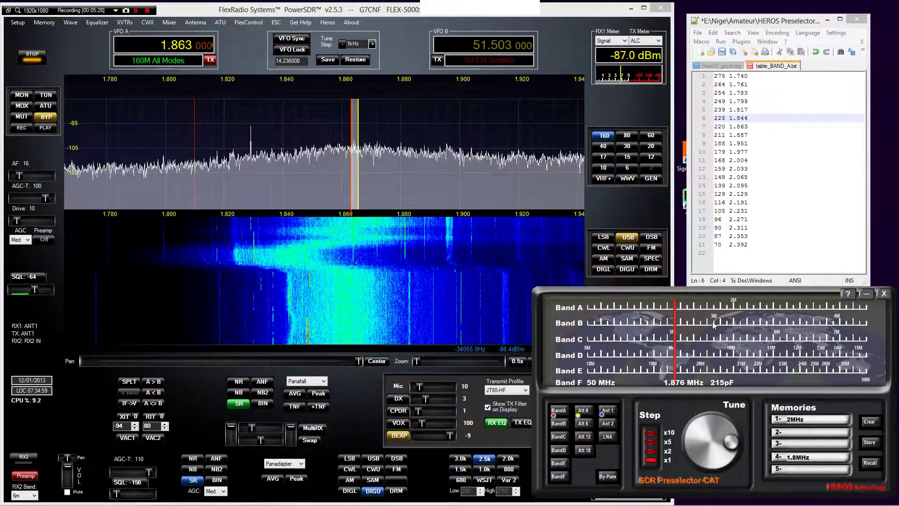
{"action": "left_click", "coordinate": [718, 126]}
{"action": "type", "text": "15"}
{"action": "key", "text": "Down"}
- Peak the preselector at 206 pF with the receiver on 1.887 MHz and enter 206 for that frequency
{"action": "scroll", "coordinate": [705, 430], "scroll_direction": "up", "scroll_amount": 9}
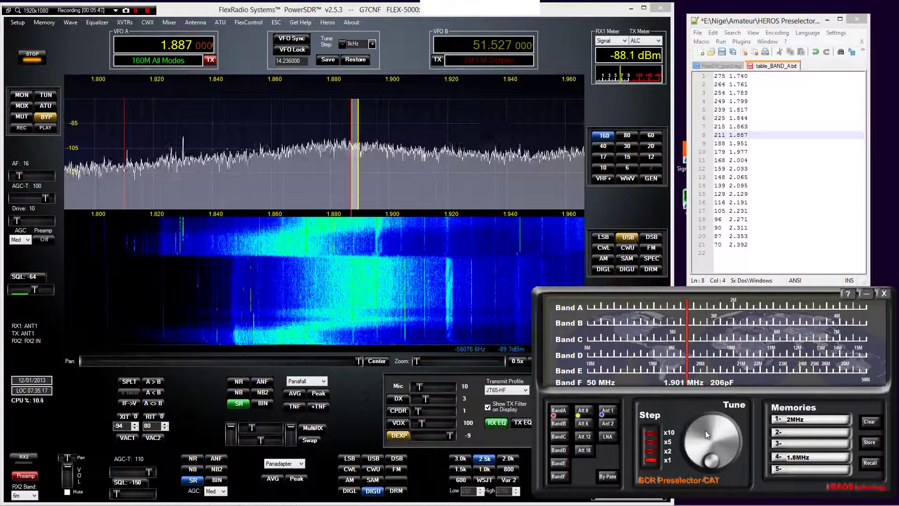
{"action": "key", "text": "BackSpace"}
{"action": "key", "text": "BackSpace"}
{"action": "type", "text": "06"}
{"action": "key", "text": "Down"}
- Tune up to the 1.951 MHz entry and set its capacitance to 182
{"action": "scroll", "coordinate": [705, 431], "scroll_direction": "up", "scroll_amount": 20}
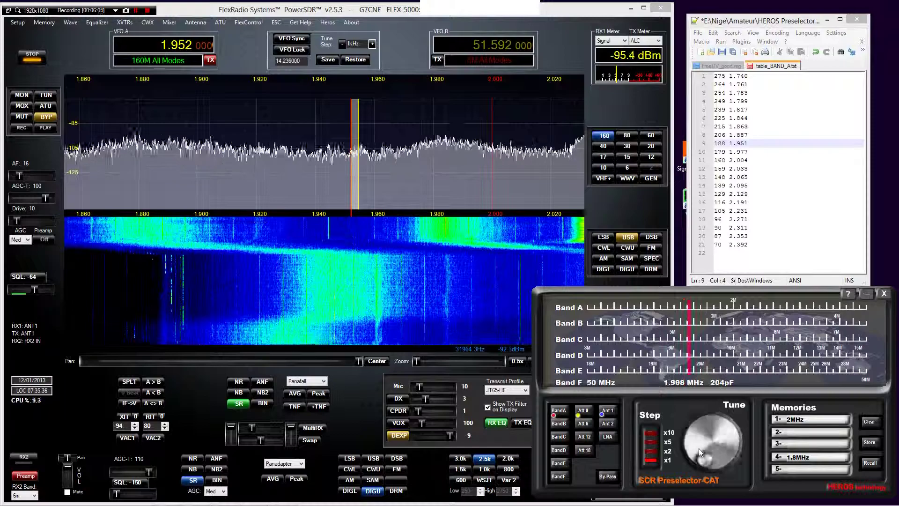
{"action": "key", "text": "BackSpace"}
{"action": "type", "text": "2"}
{"action": "key", "text": "Down"}
- Peak the preselector at 169 pF with the receiver on 1.977 MHz and enter 169 for that frequency
{"action": "scroll", "coordinate": [705, 433], "scroll_direction": "up", "scroll_amount": 20}
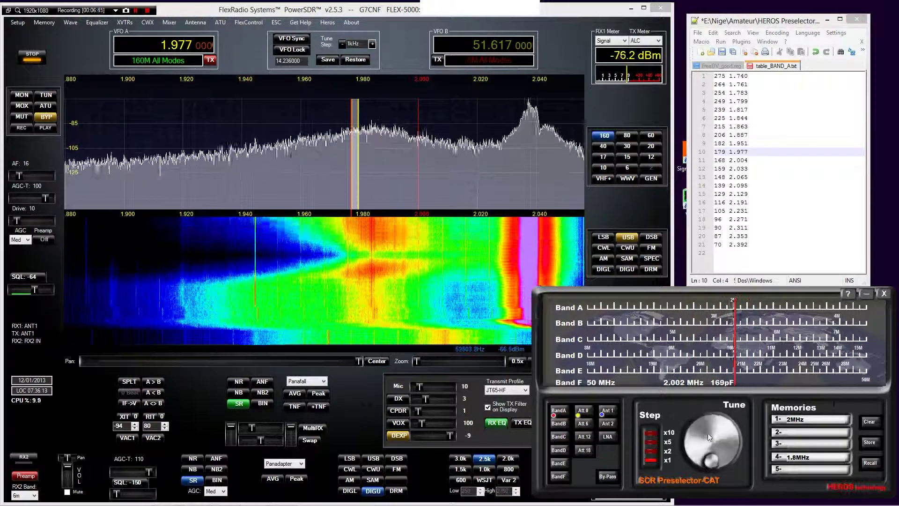
{"action": "key", "text": "Left"}
{"action": "key", "text": "BackSpace"}
{"action": "type", "text": "6"}
{"action": "key", "text": "Down"}
- Peak the preselector for the following frequencies and enter 161 for 2.004 MHz and 152 for 2.033 MHz
{"action": "scroll", "coordinate": [705, 440], "scroll_direction": "up", "scroll_amount": 20}
{"action": "key", "text": "Delete"}
{"action": "type", "text": "1"}
{"action": "key", "text": "Down"}
{"action": "key", "text": "BackSpace"}
{"action": "type", "text": "2"}
- Set the table capacitances to 152 for 2.065 MHz and 148 for 2.095 MHz
{"action": "key", "text": "Down"}
{"action": "key", "text": "BackSpace"}
{"action": "key", "text": "BackSpace"}
{"action": "type", "text": "52"}
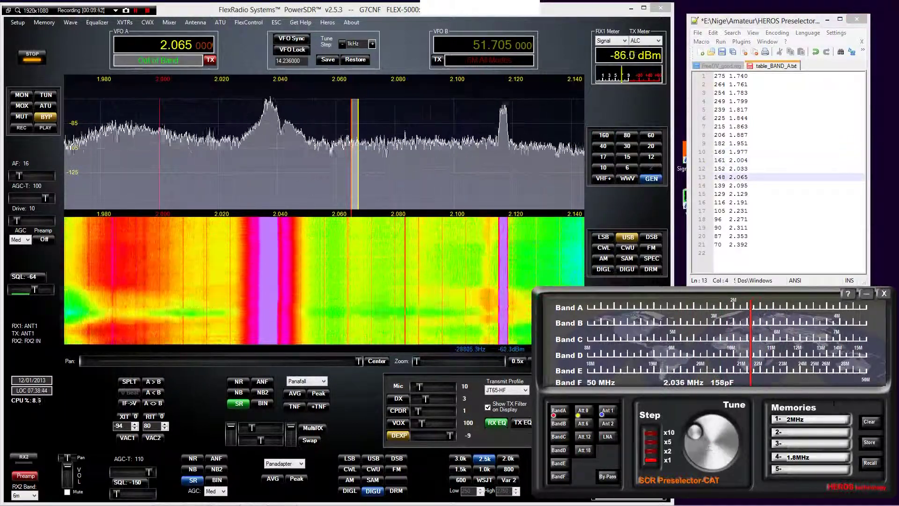
{"action": "key", "text": "Down"}
{"action": "key", "text": "BackSpace"}
{"action": "key", "text": "BackSpace"}
{"action": "type", "text": "48"}
- Set the table capacitances to 137 for 2.129 MHz and 121 for 2.191 MHz
{"action": "key", "text": "Down"}
{"action": "key", "text": "BackSpace"}
{"action": "key", "text": "BackSpace"}
{"action": "type", "text": "37"}
{"action": "key", "text": "Down"}
{"action": "key", "text": "BackSpace"}
{"action": "key", "text": "BackSpace"}
{"action": "type", "text": "21"}
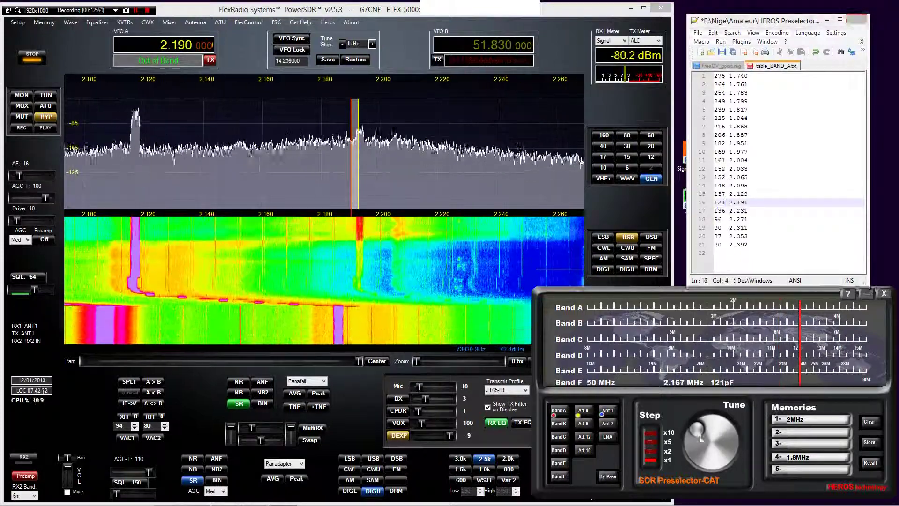
- Set the table capacitances to 109 for 2.231 MHz and 93 for 2.311 MHz
{"action": "key", "text": "Down"}
{"action": "key", "text": "BackSpace"}
{"action": "type", "text": "9"}
{"action": "key", "text": "Down"}
{"action": "key", "text": "BackSpace"}
{"action": "type", "text": "3"}
- Peak the preselector at 79 pF with the receiver on 2.353 MHz and enter 79 for that frequency
{"action": "scroll", "coordinate": [709, 440], "scroll_direction": "up", "scroll_amount": 20}
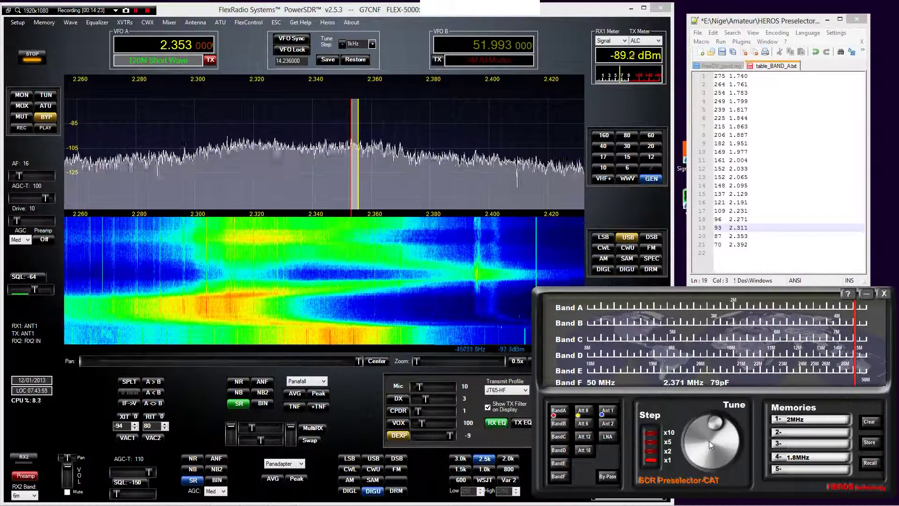
{"action": "key", "text": "Down"}
{"action": "key", "text": "BackSpace"}
{"action": "key", "text": "BackSpace"}
{"action": "type", "text": "79"}
- Peak the preselector at 70 pF for the 2.392 MHz entry, and save and close table_BAND_A.txt
{"action": "key", "text": "Down"}
{"action": "scroll", "coordinate": [732, 407], "scroll_direction": "up", "scroll_amount": 10}
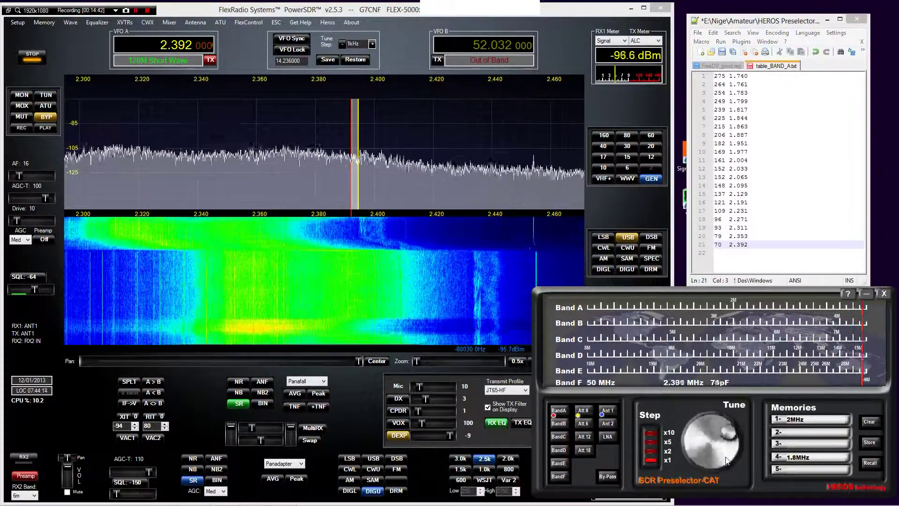
{"action": "left_click", "coordinate": [722, 53]}
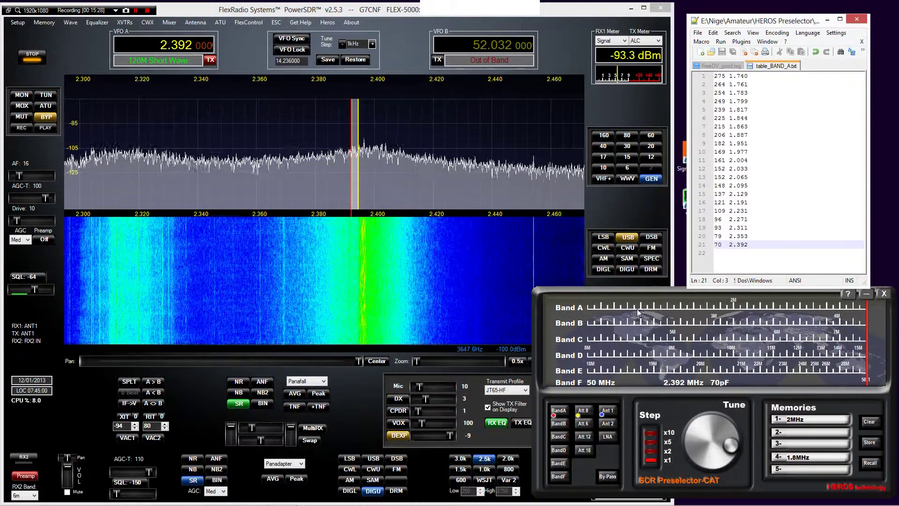
{"action": "left_click", "coordinate": [857, 21]}
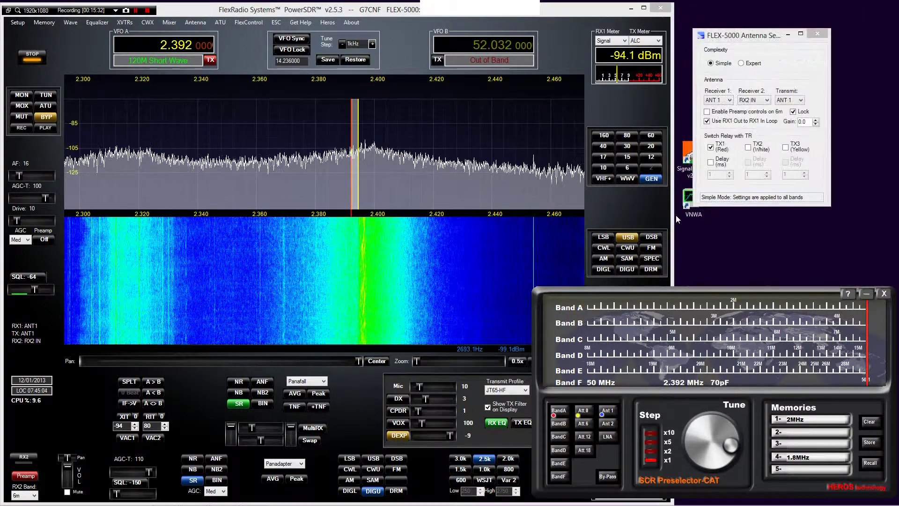
- Write the calibration tables to the preselector, accepting the prompts, and close the preselector control program
{"action": "right_click", "coordinate": [638, 349]}
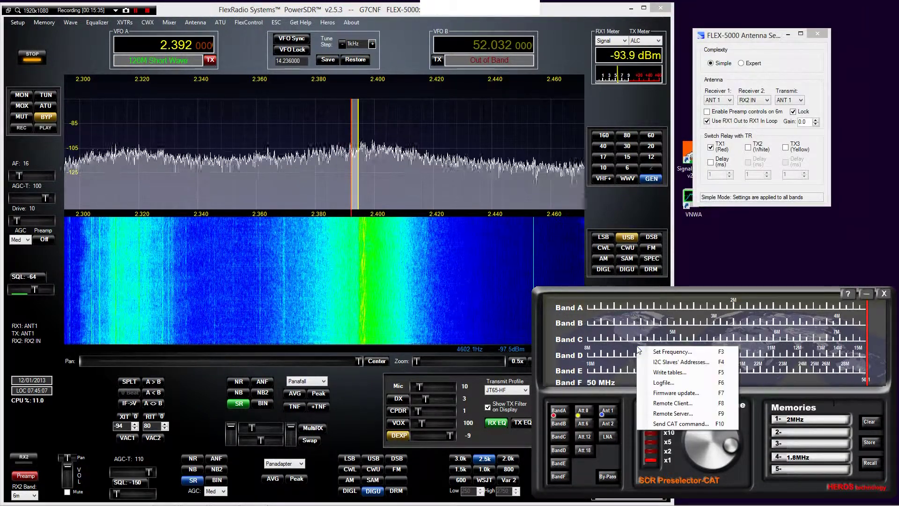
{"action": "left_click", "coordinate": [667, 374]}
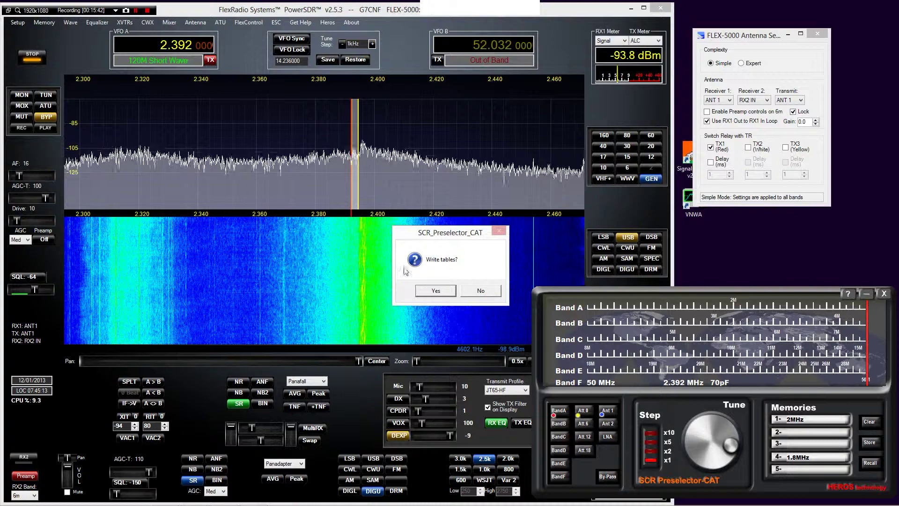
{"action": "left_click", "coordinate": [435, 291]}
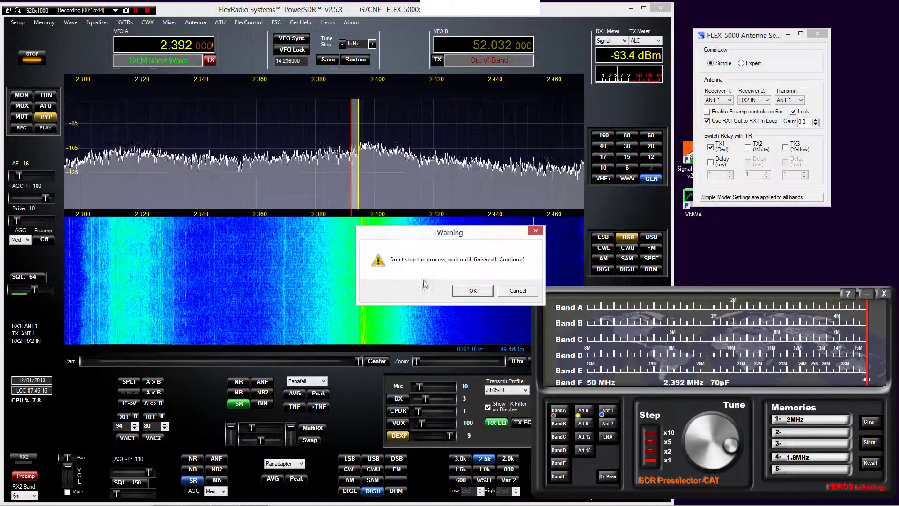
{"action": "left_click", "coordinate": [464, 291]}
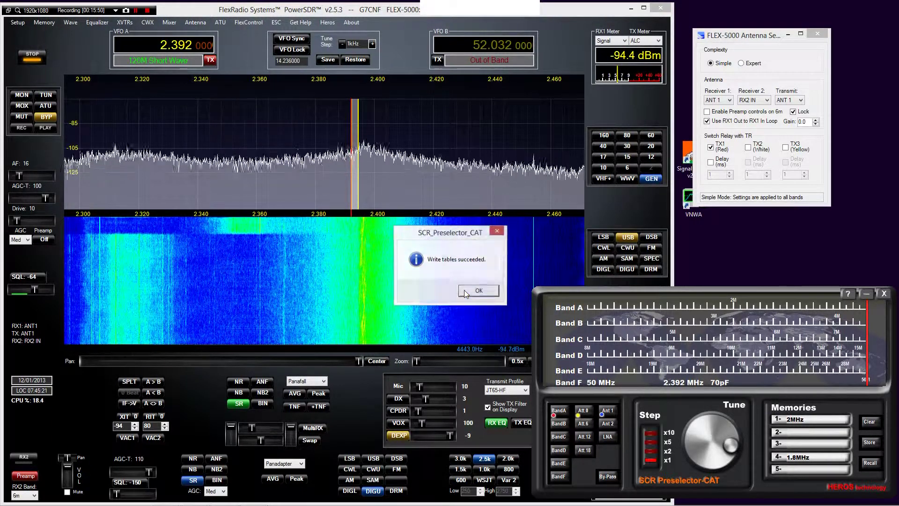
{"action": "left_click", "coordinate": [466, 291]}
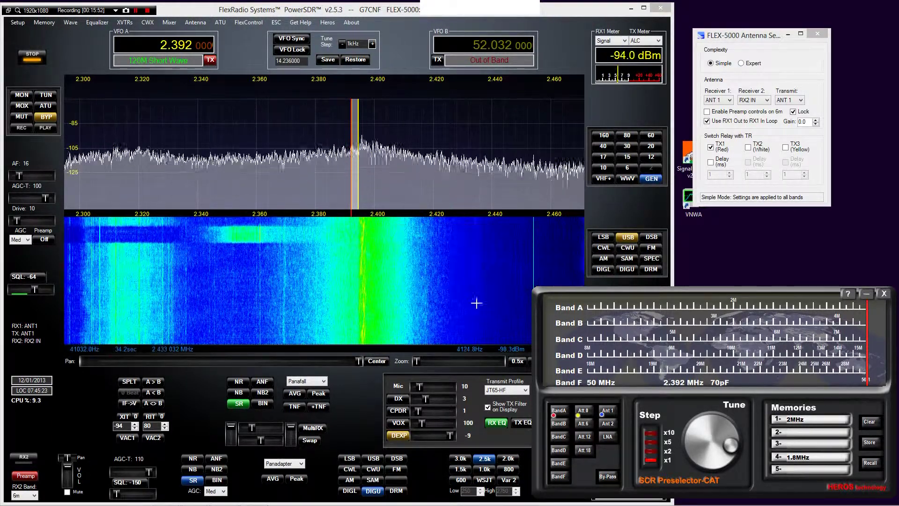
{"action": "left_click", "coordinate": [884, 294]}
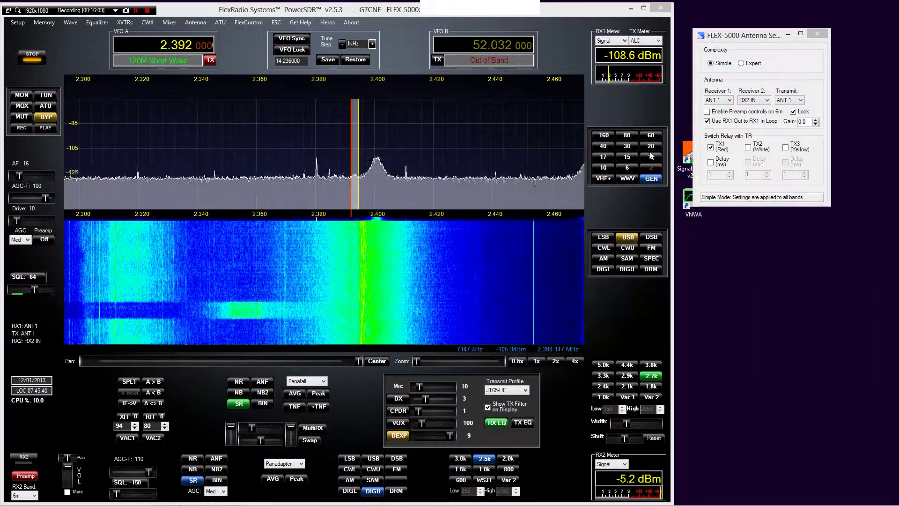